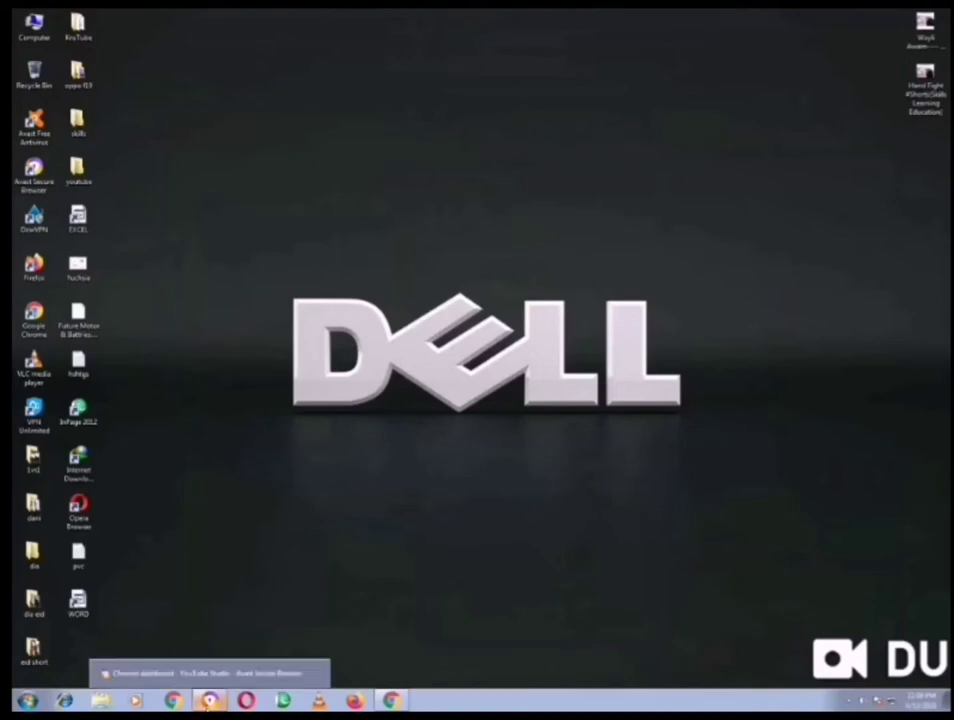
Bring the YouTube Studio dashboard browser window back up from the Chrome taskbar
left_click(209, 700)
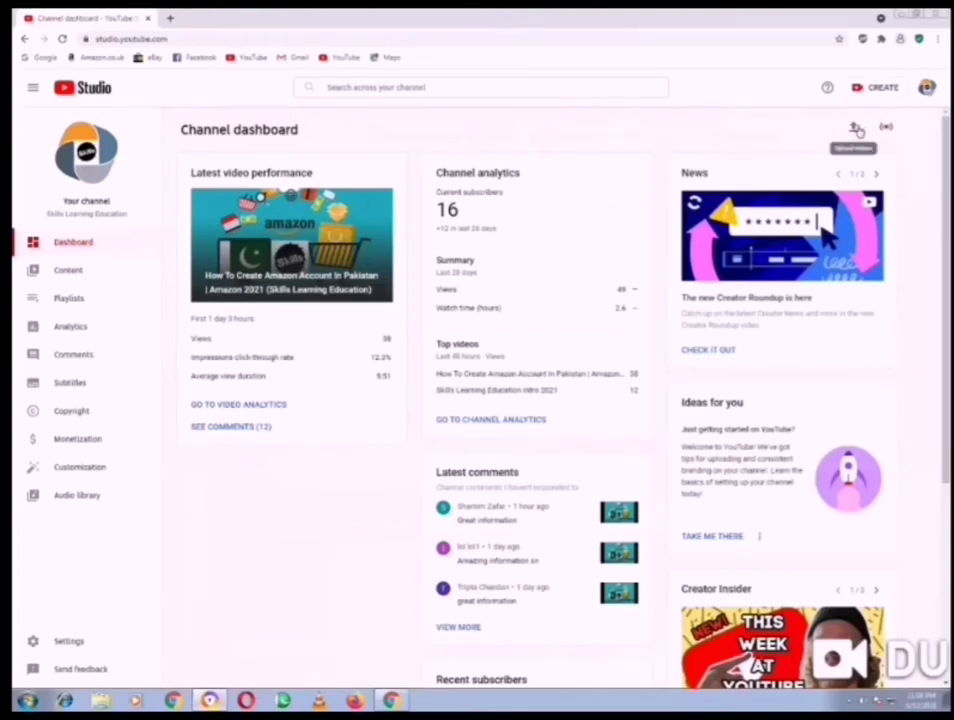
Upload the Instagram video file from the Desktop as a new YouTube Studio video
left_click(856, 130)
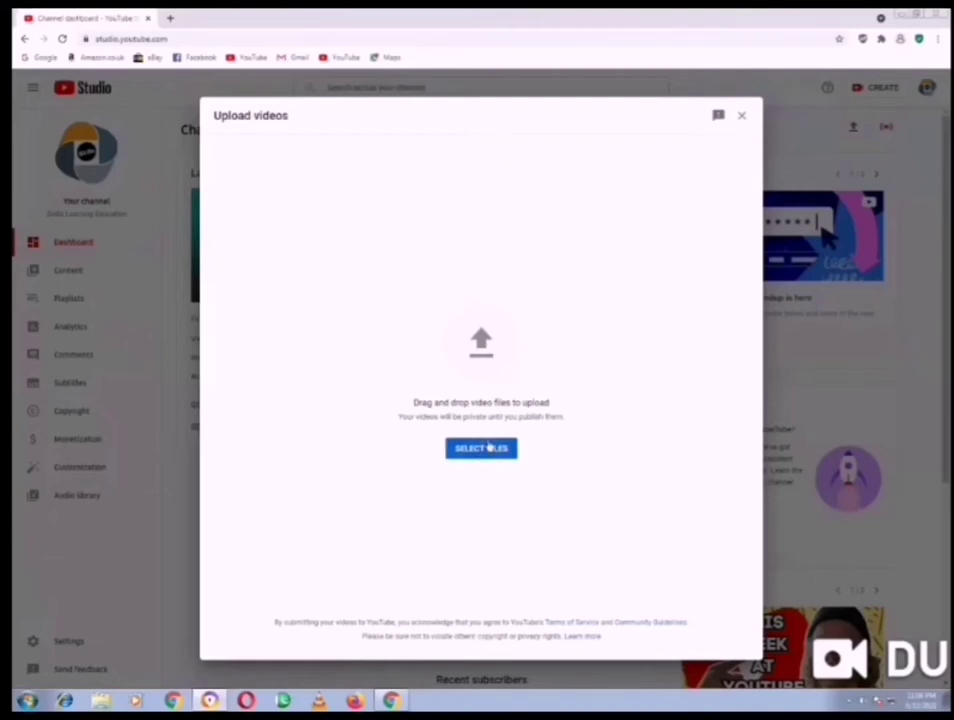
left_click(489, 448)
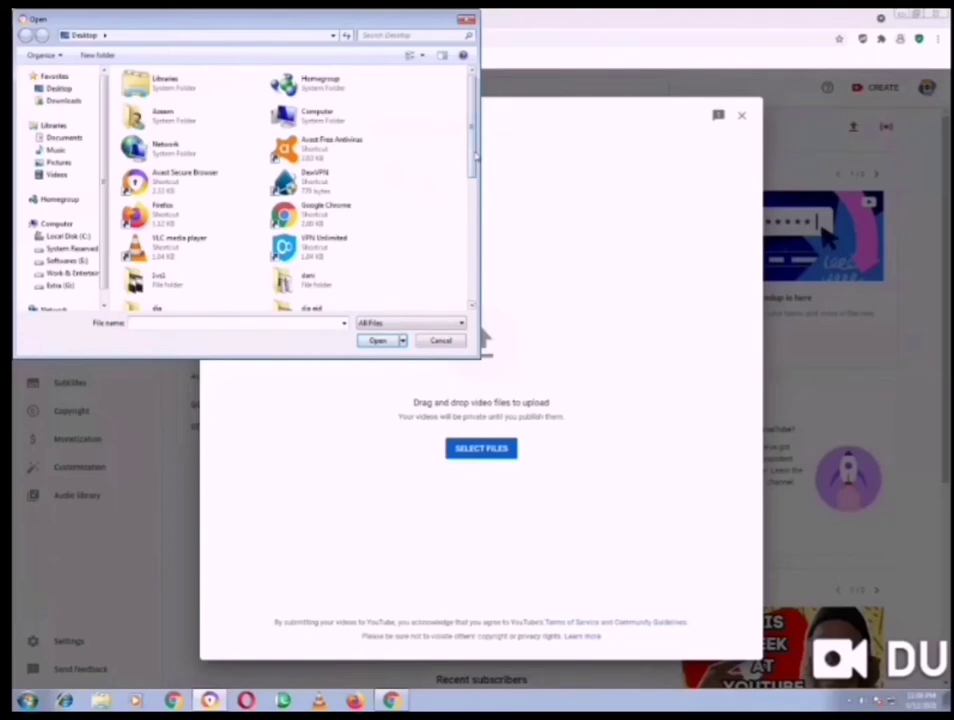
scroll(476, 157, "down", 10)
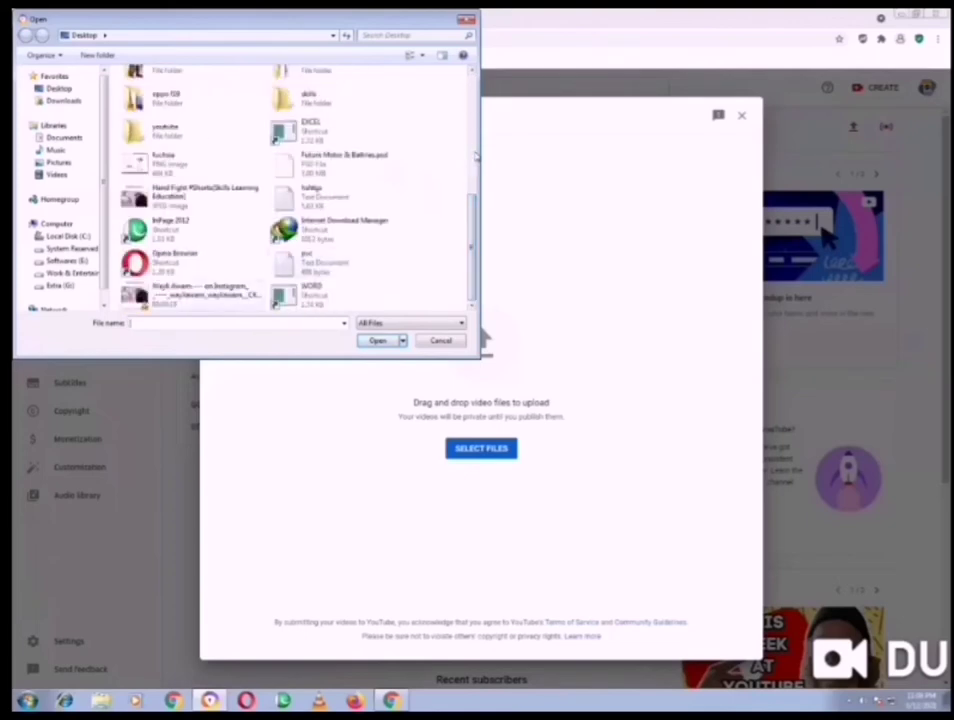
left_click(190, 293)
key("Return")
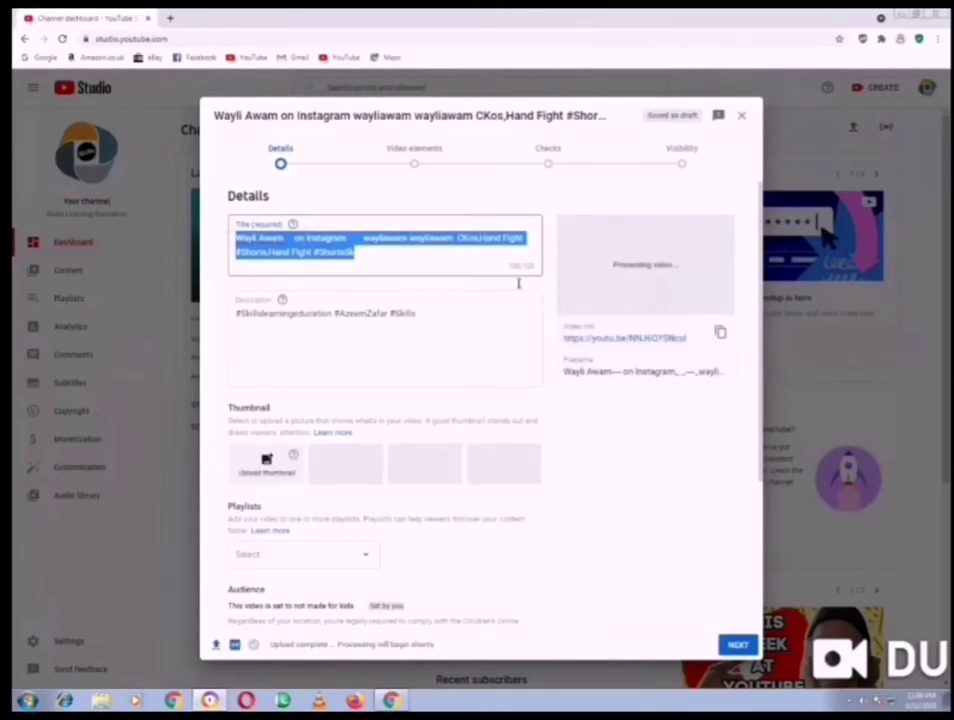
Trim the auto-filled title to 'Hand Fight #Shorts', removing the leading text and the duplicate
left_click(518, 284)
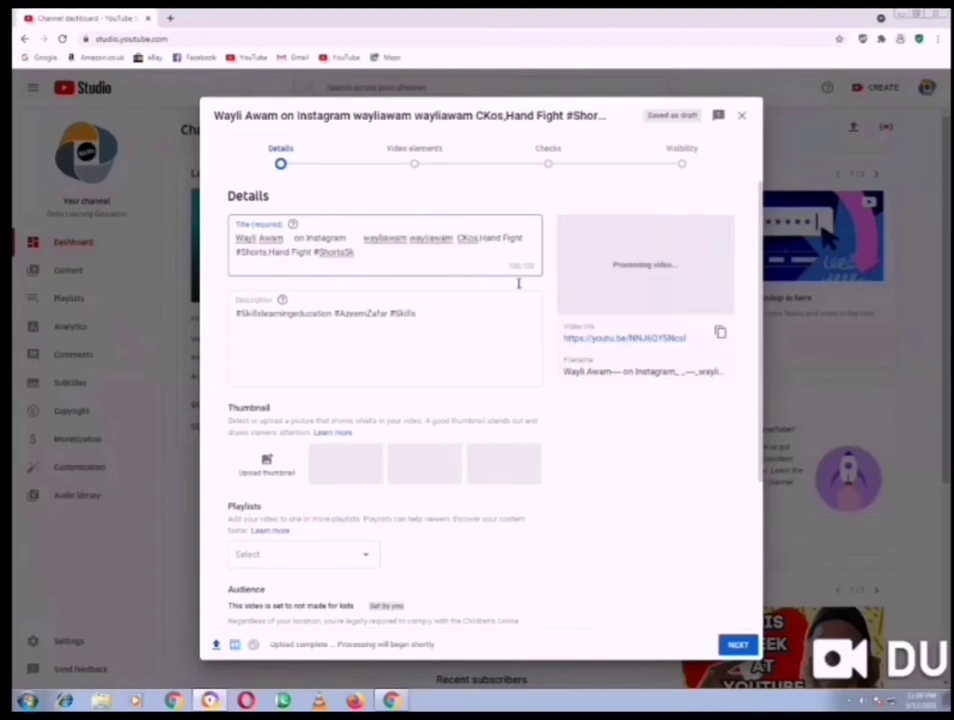
key("shift+Home")
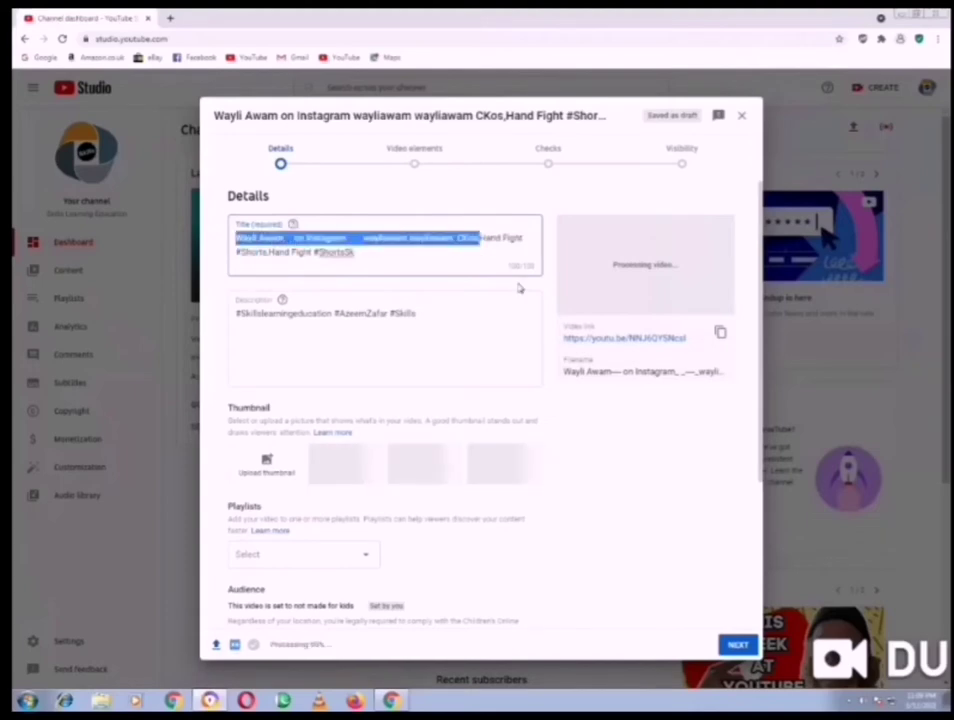
key("BackSpace")
left_click(518, 288)
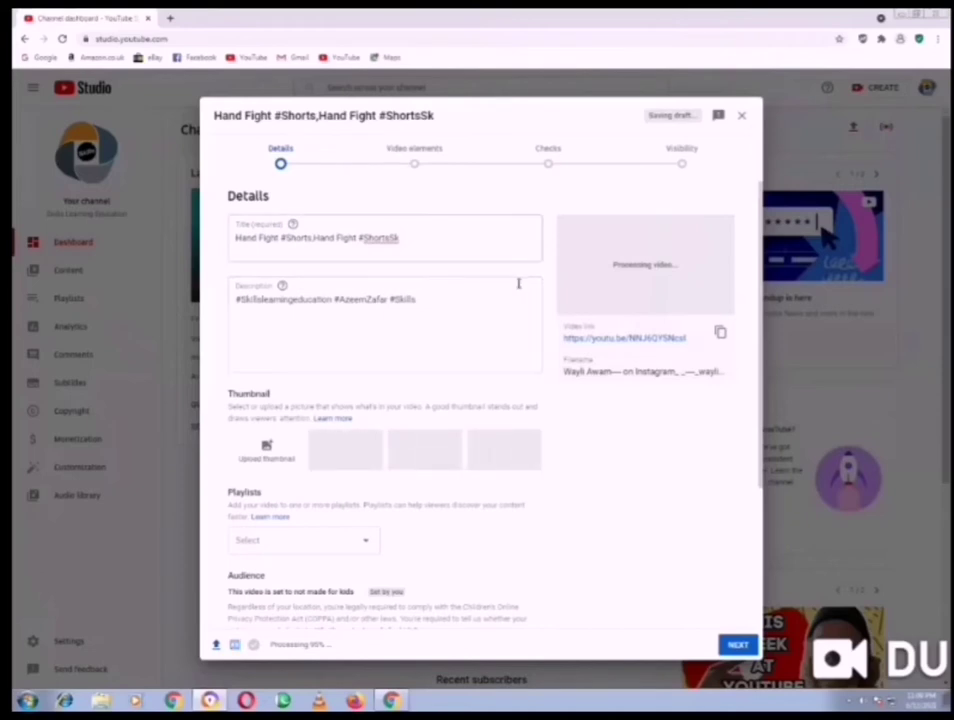
key("shift+Tab")
key("BackSpace")
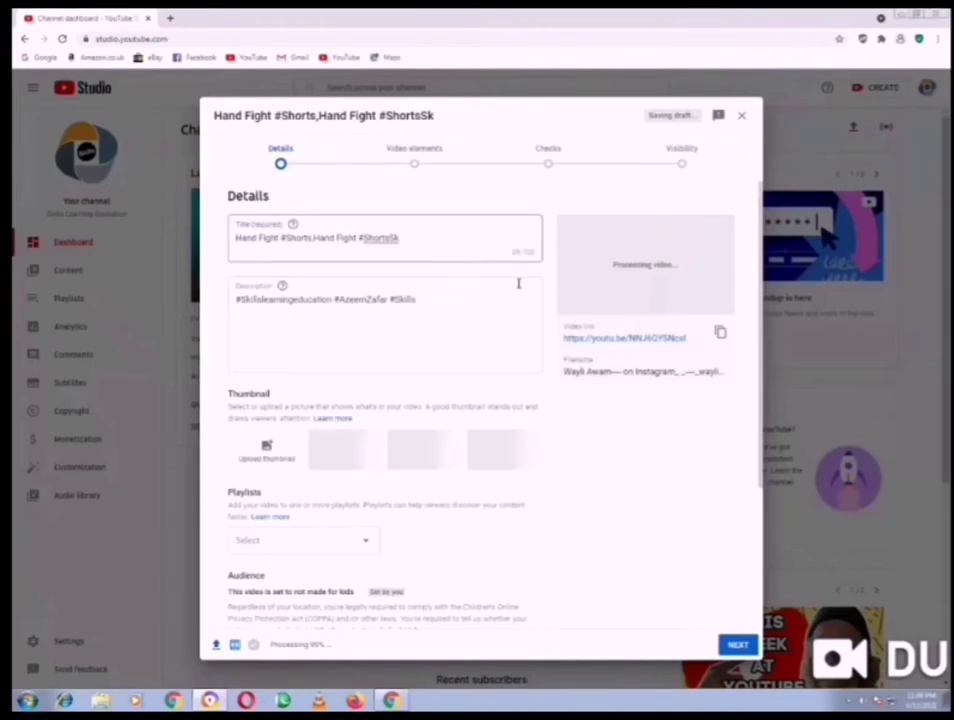
key("Delete")
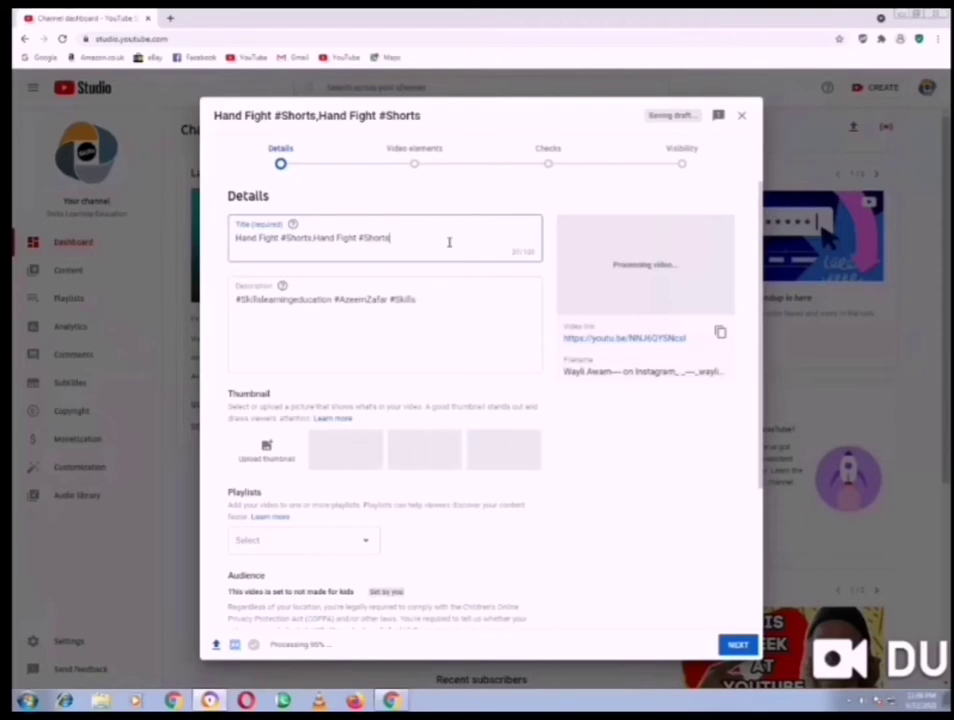
key("BackSpace")
key("BackSpace")
key("BackSpace")
key("BackSpace")
key("BackSpace")
key("BackSpace")
key("BackSpace")
key("BackSpace")
key("BackSpace")
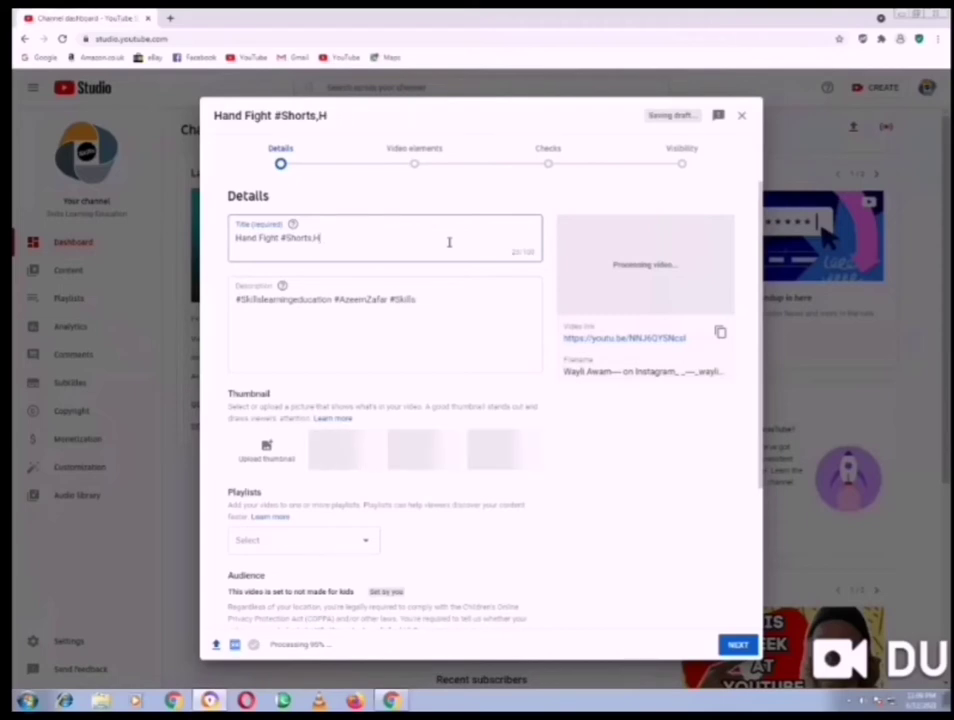
key("BackSpace")
key("BackSpace")
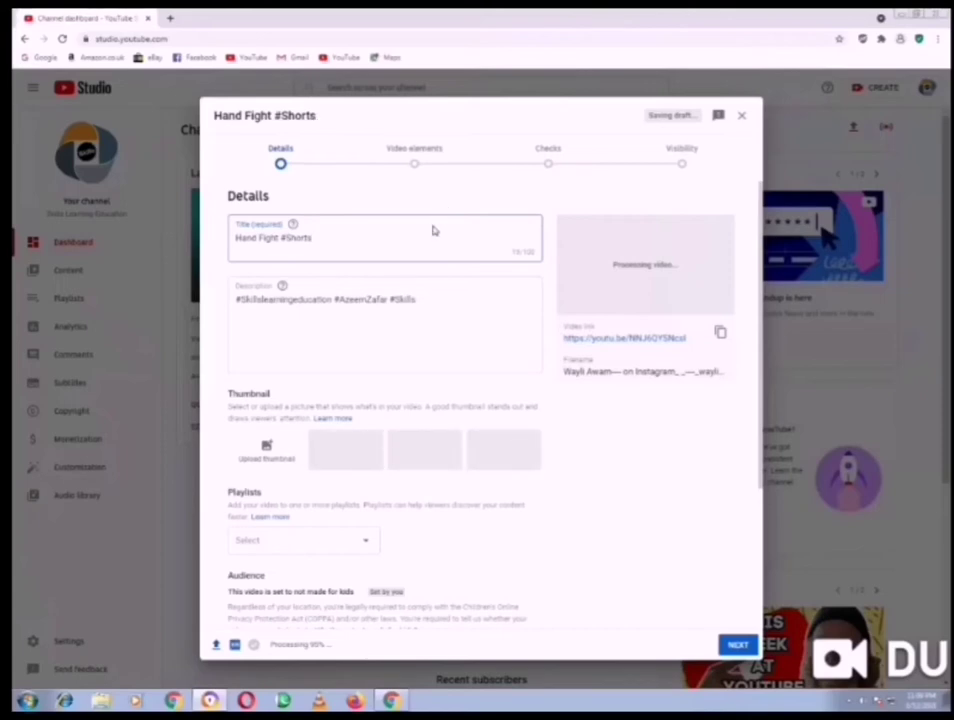
Append '(Skills Learning Education)' to the title and select the full title text
type("(")
type("Skil")
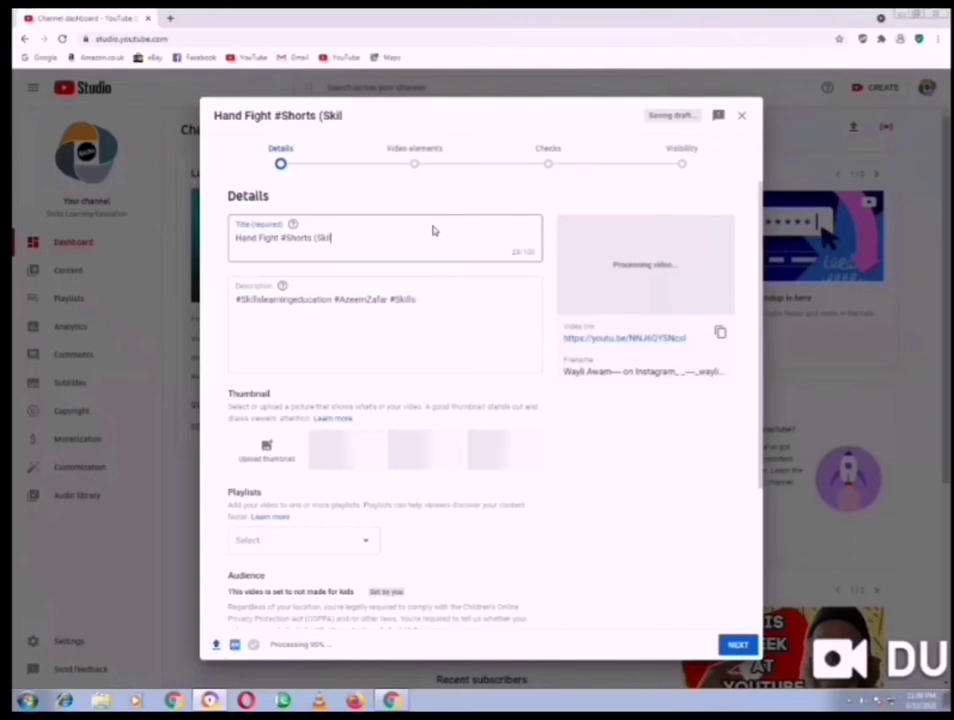
type("ls L")
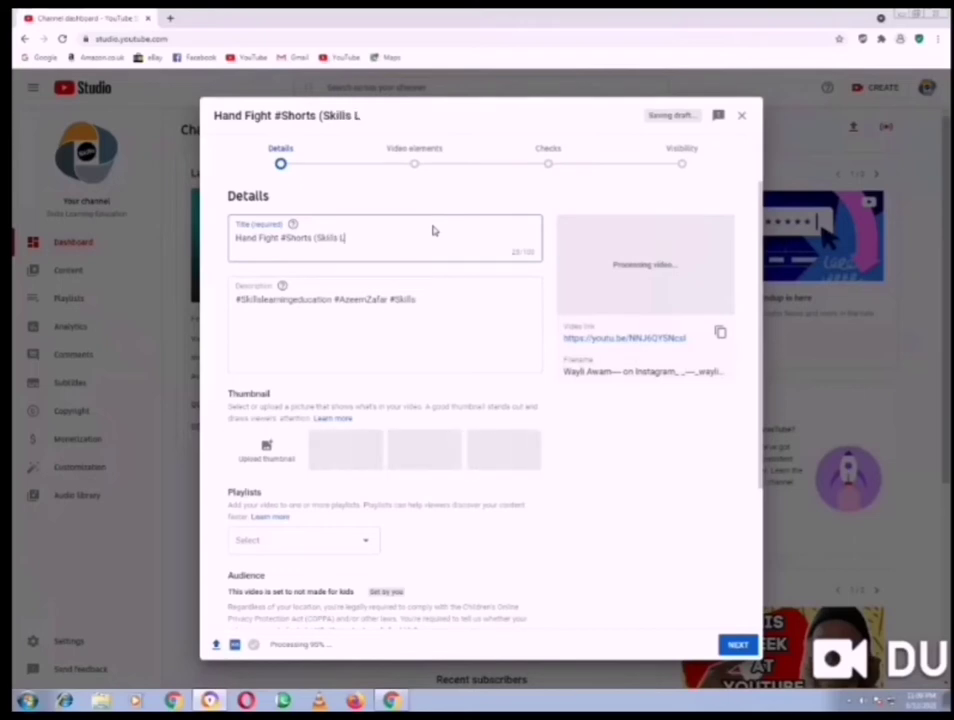
type("ea")
type("r")
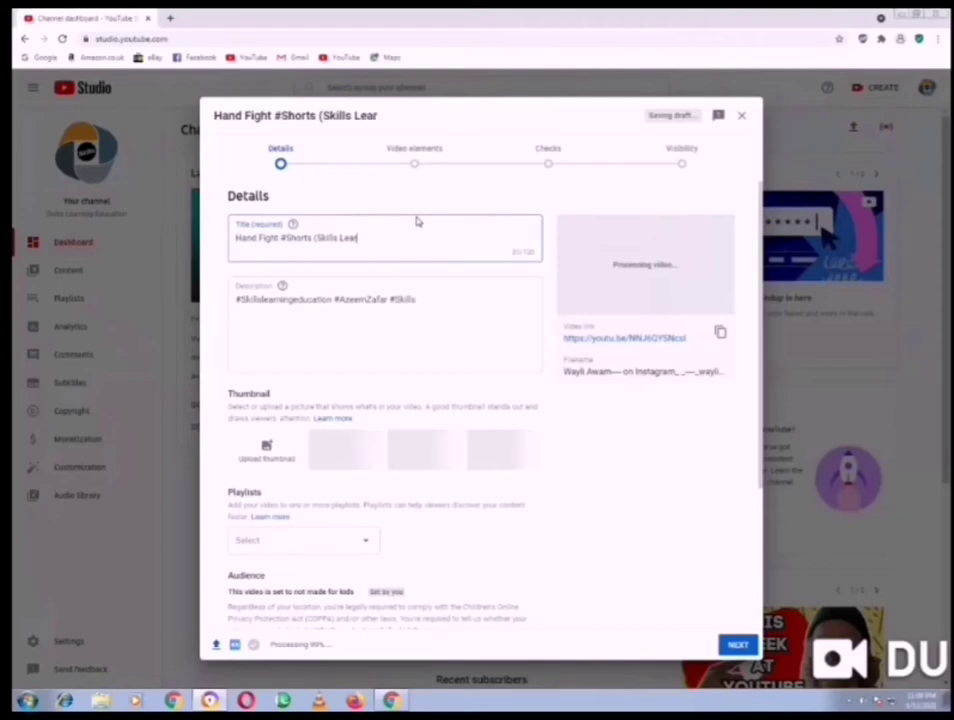
type("ning")
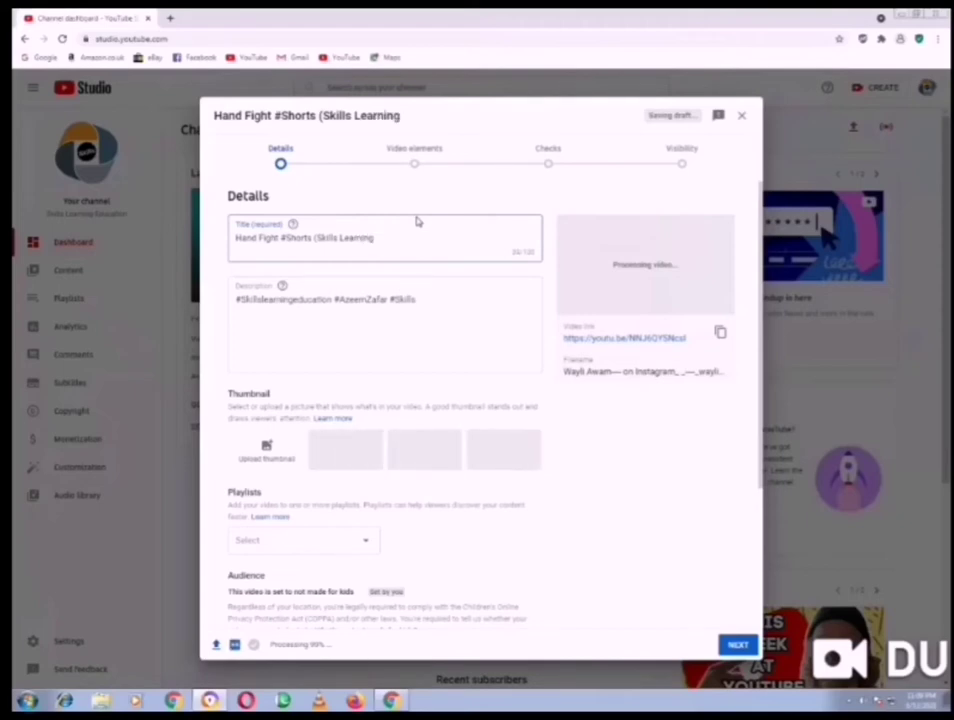
type(" Educa")
type("tion)")
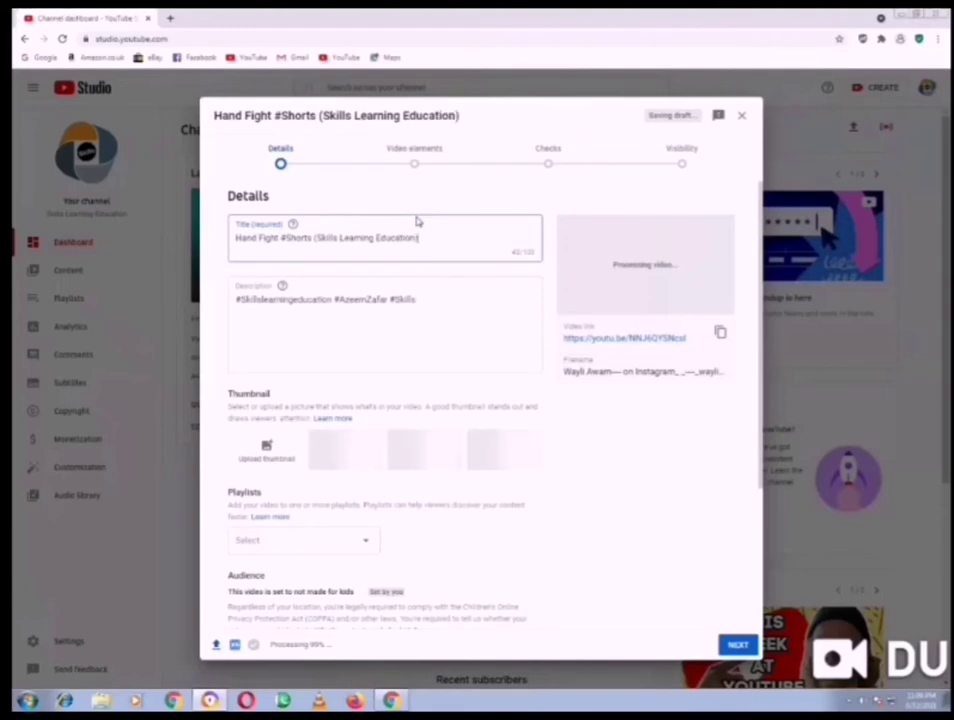
key("Tab")
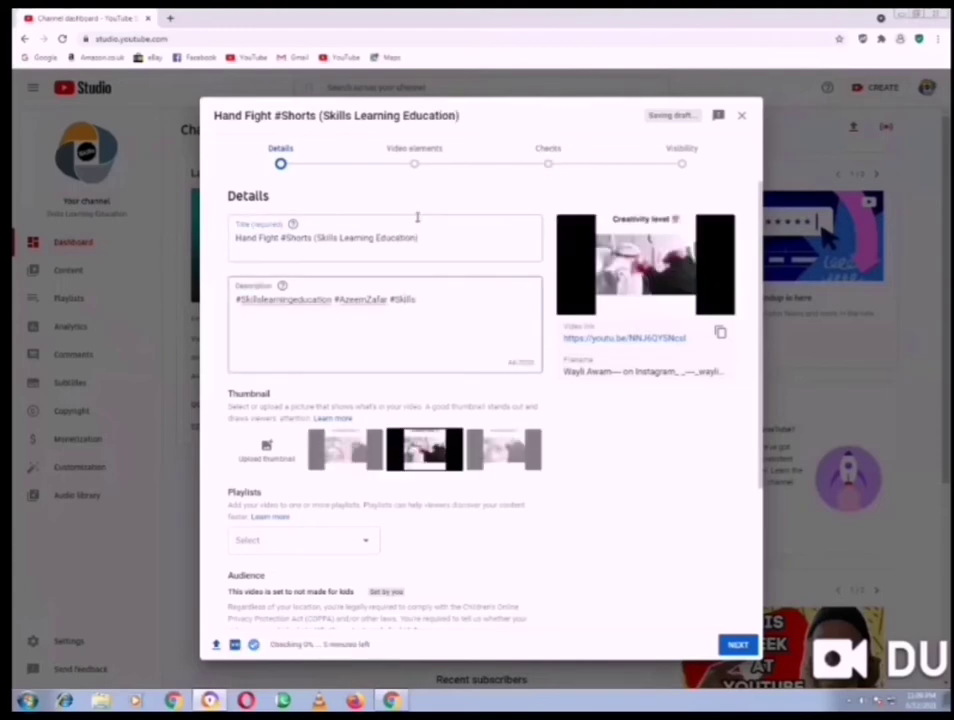
left_click(417, 218)
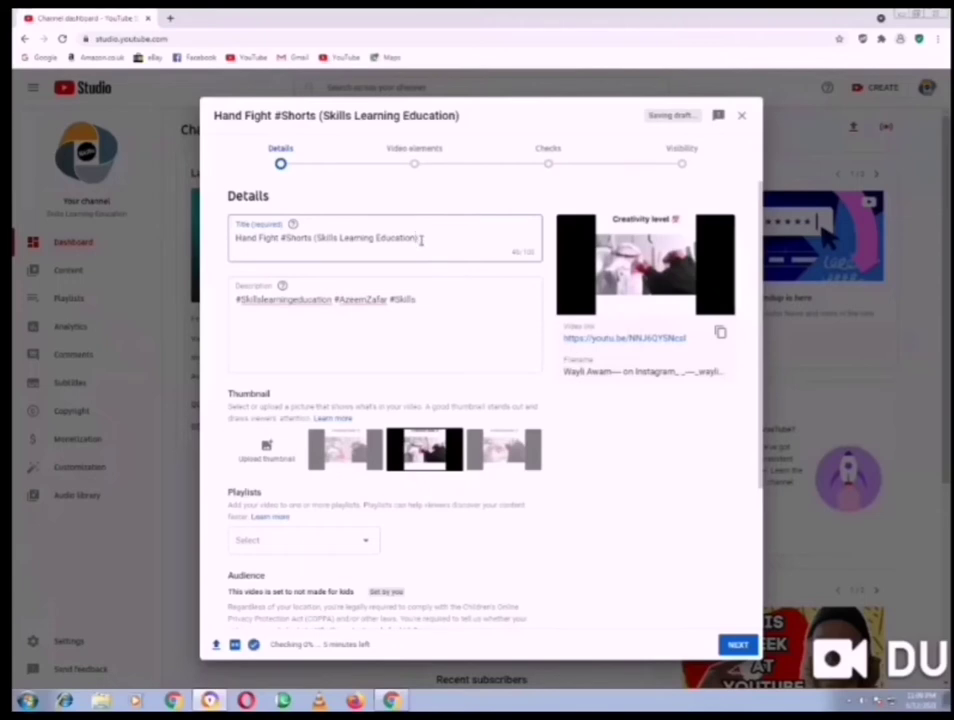
key("ctrl+shift+Left")
key("ctrl+shift+Left")
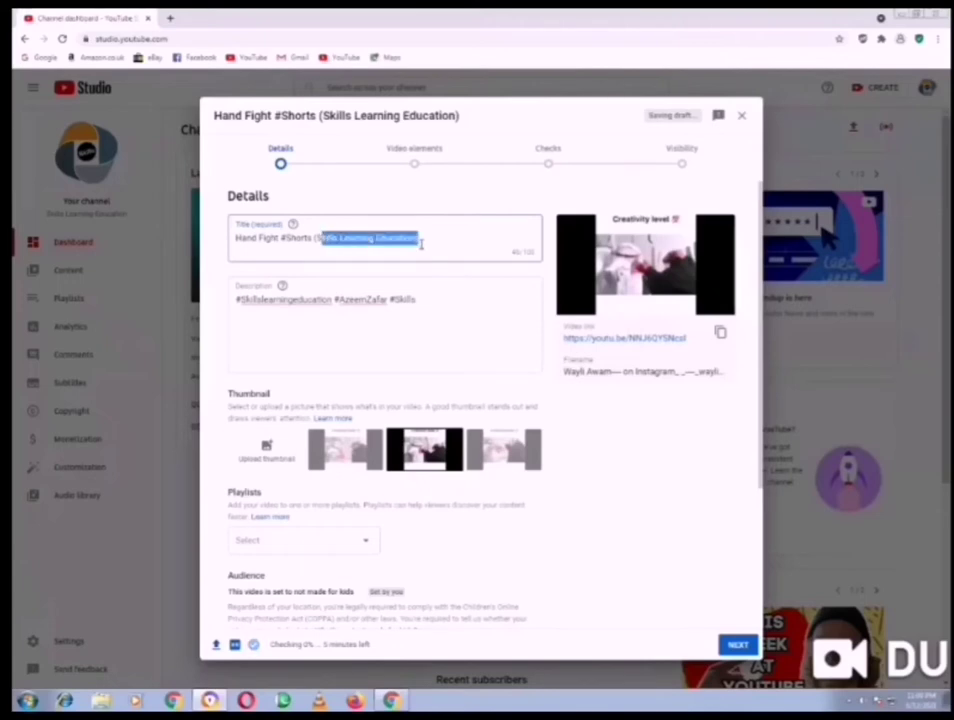
key("ctrl+shift+Left")
key("ctrl+shift+Left")
key("ctrl+shift+Left")
key("ctrl+shift+Left")
key("ctrl+c")
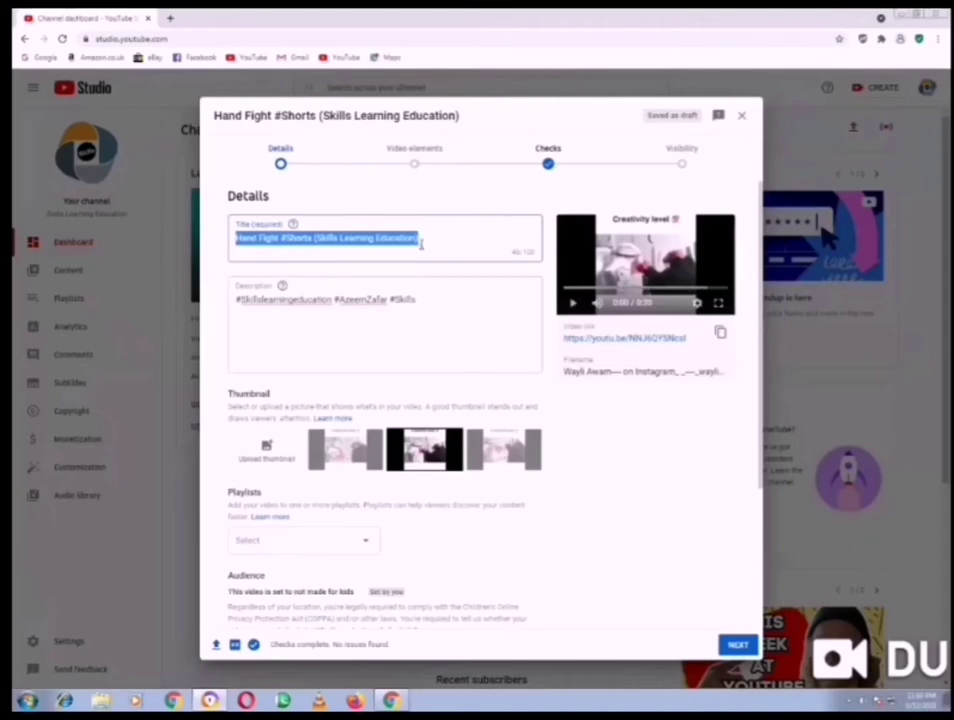
Paste 'Hand Fight #Shorts (Skills Learning Education)' into the description below the hashtags after a blank line
key("Tab")
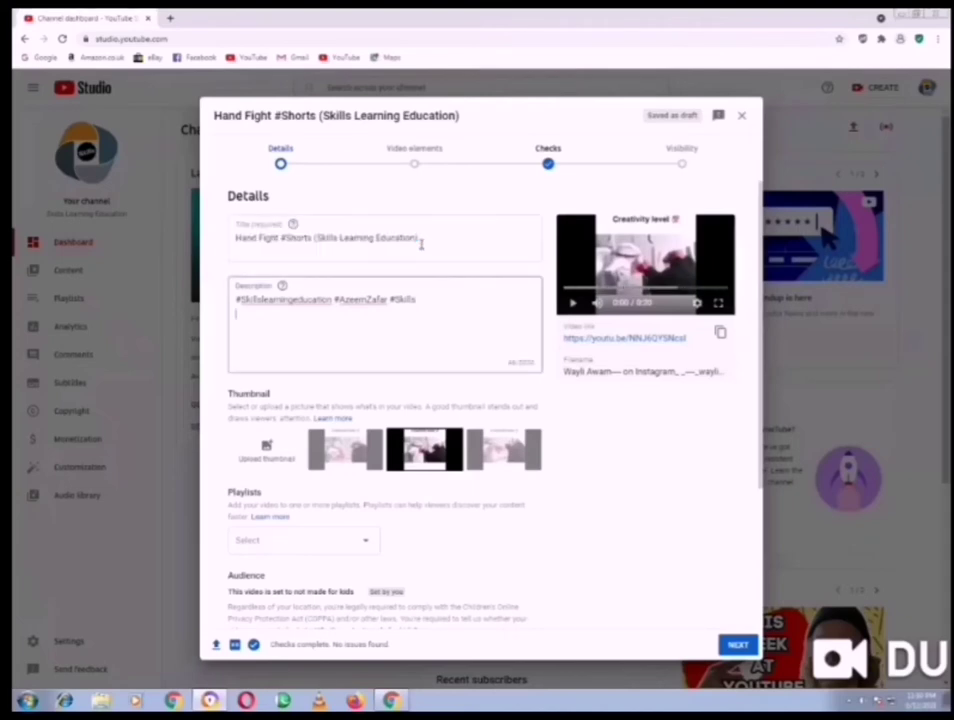
key("Return")
key("ctrl+v")
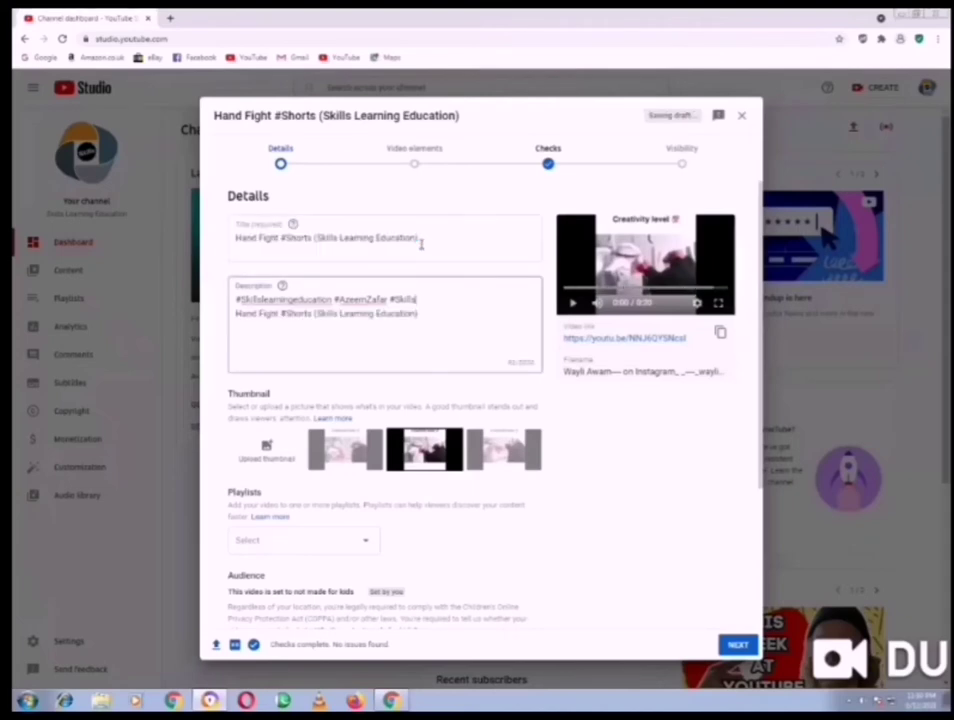
key("Up")
key("Return")
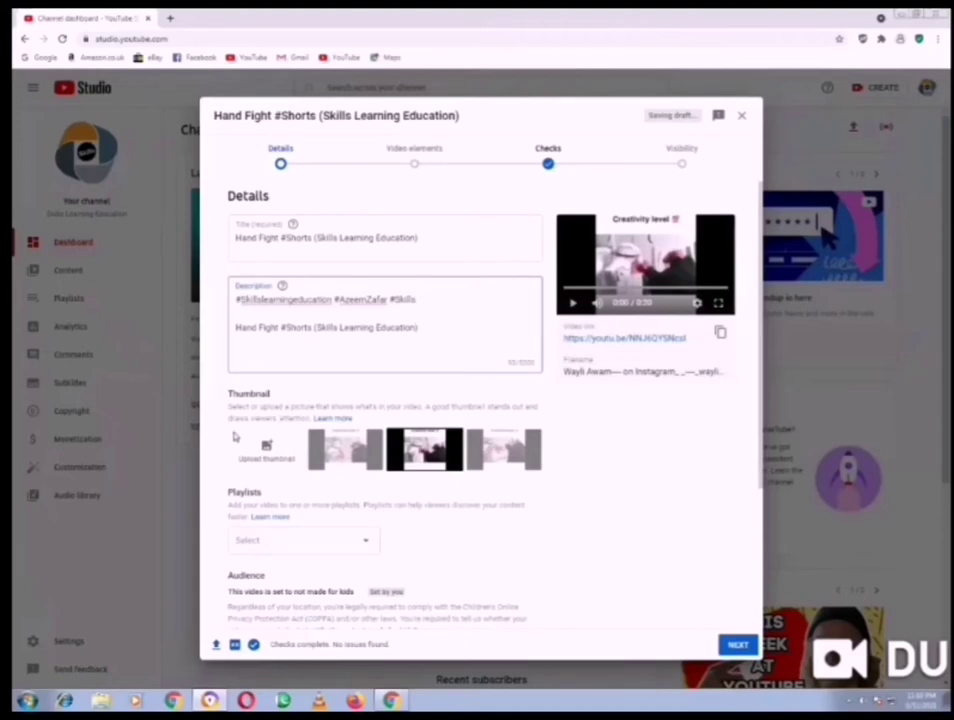
Set the Hand Fight image from the Desktop as the video's custom thumbnail
left_click(266, 455)
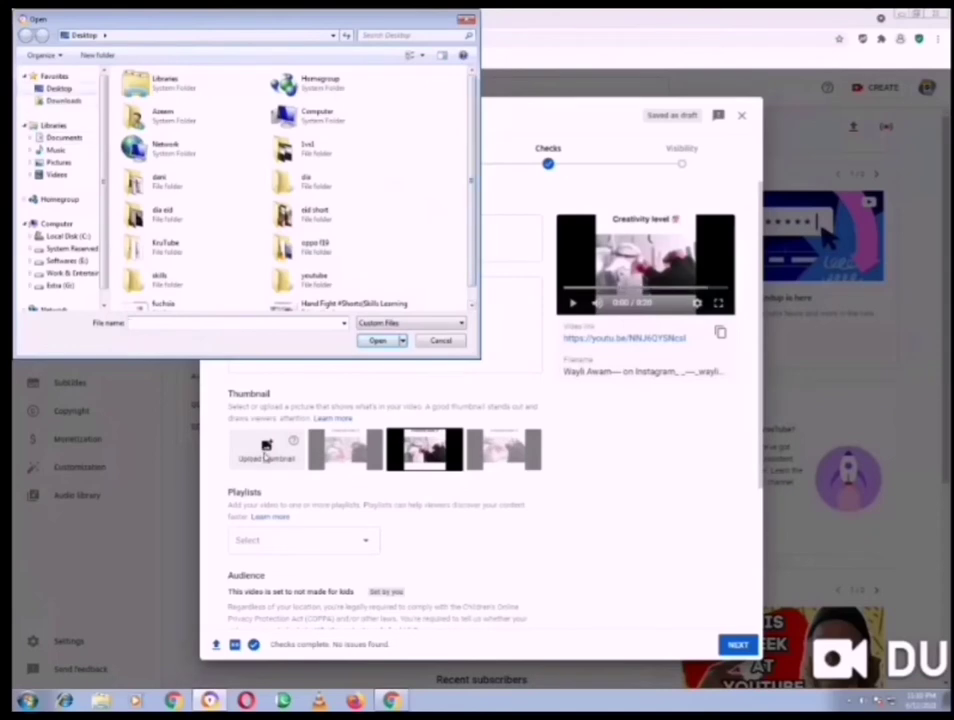
scroll(266, 455, "down", 1)
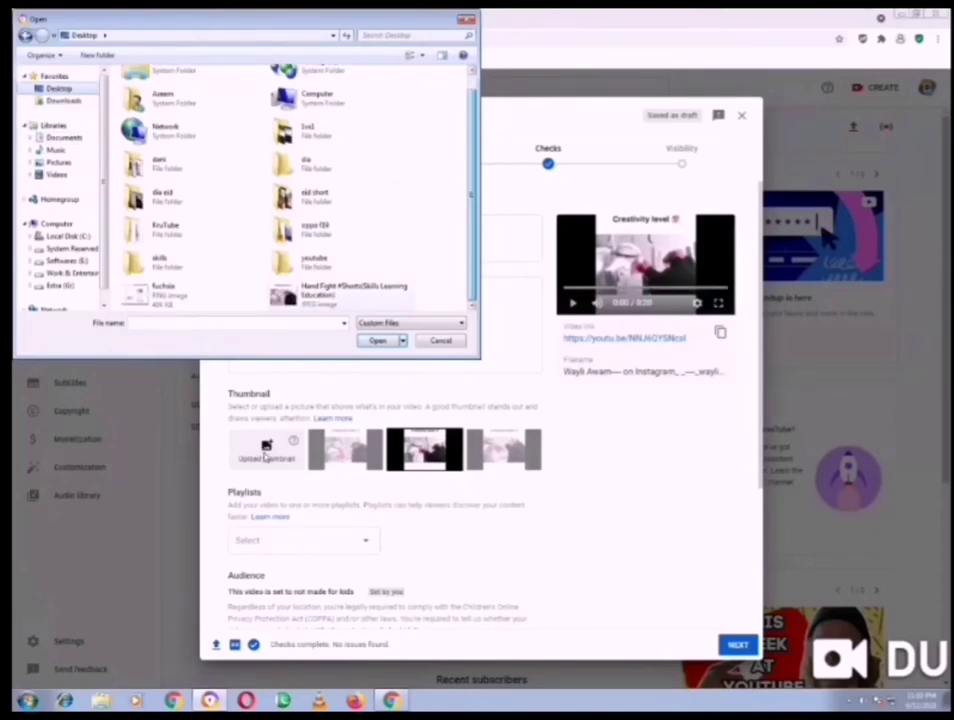
left_click(340, 292)
key("Return")
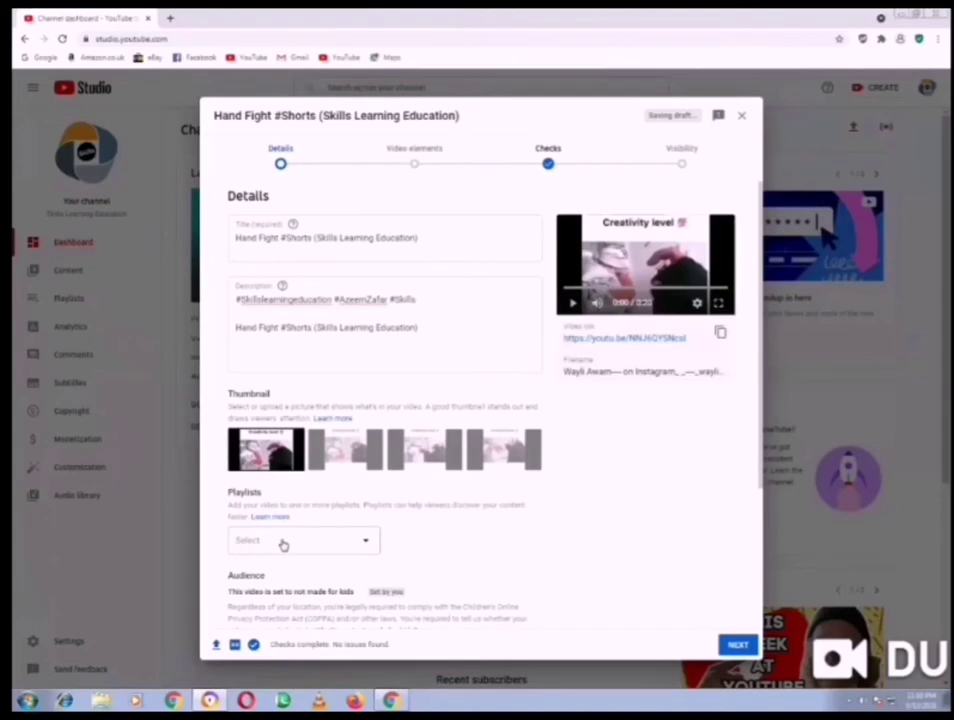
Create a new playlist called 'shorts' and assign this video to it
left_click(283, 544)
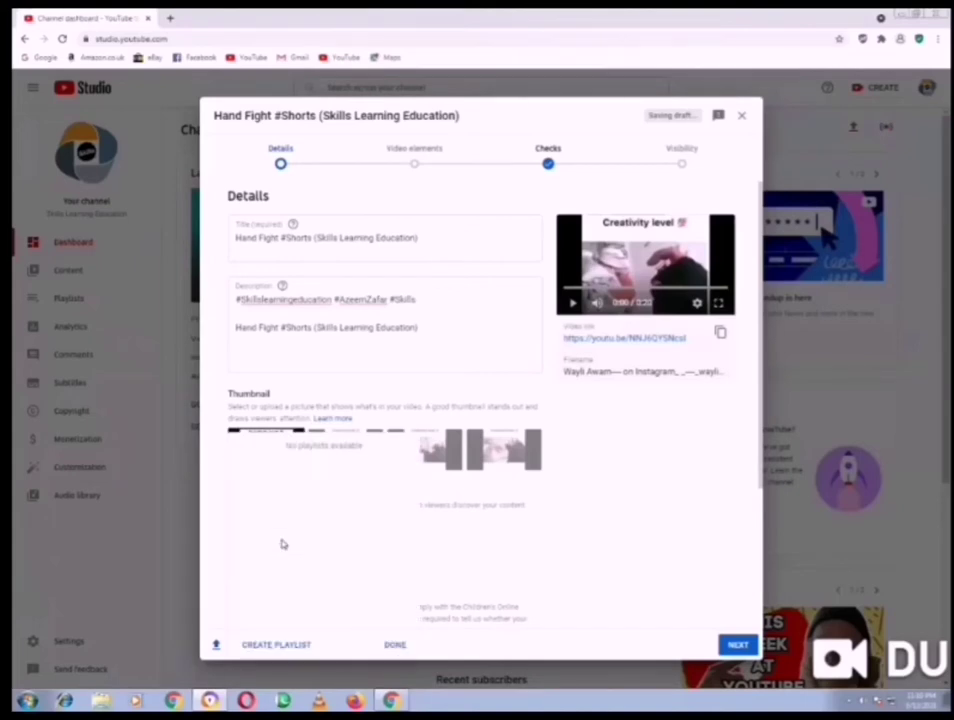
left_click(276, 644)
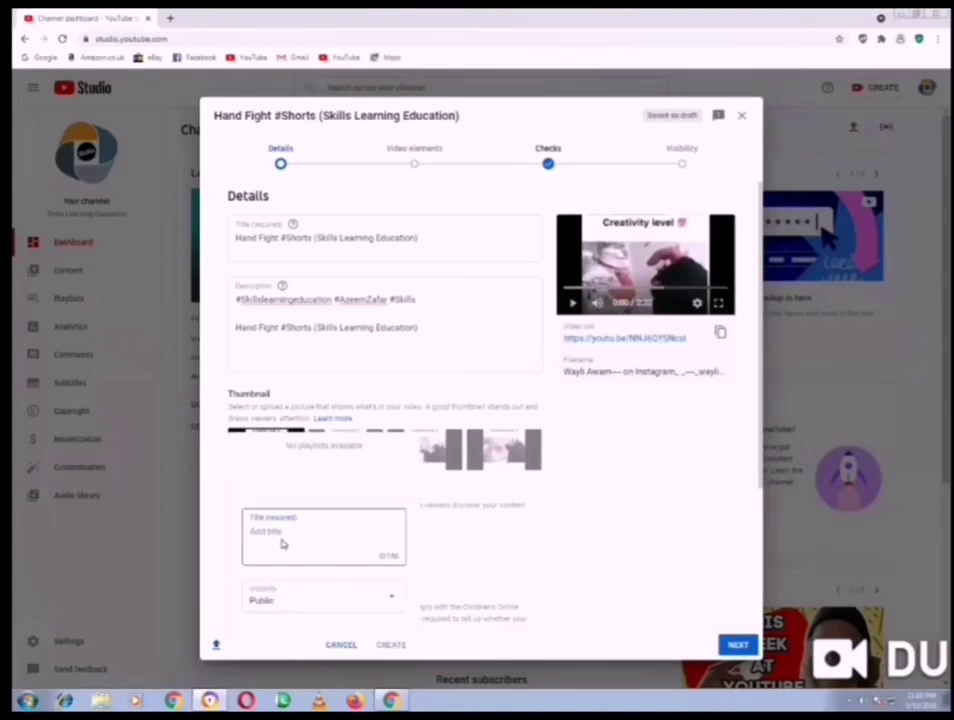
type("short")
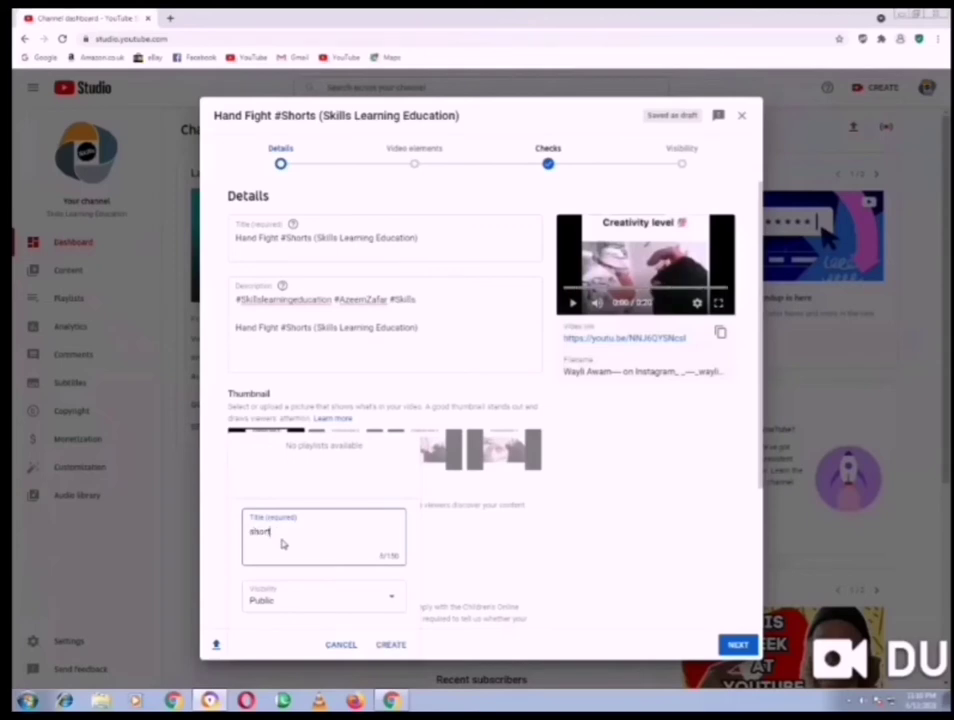
type("s")
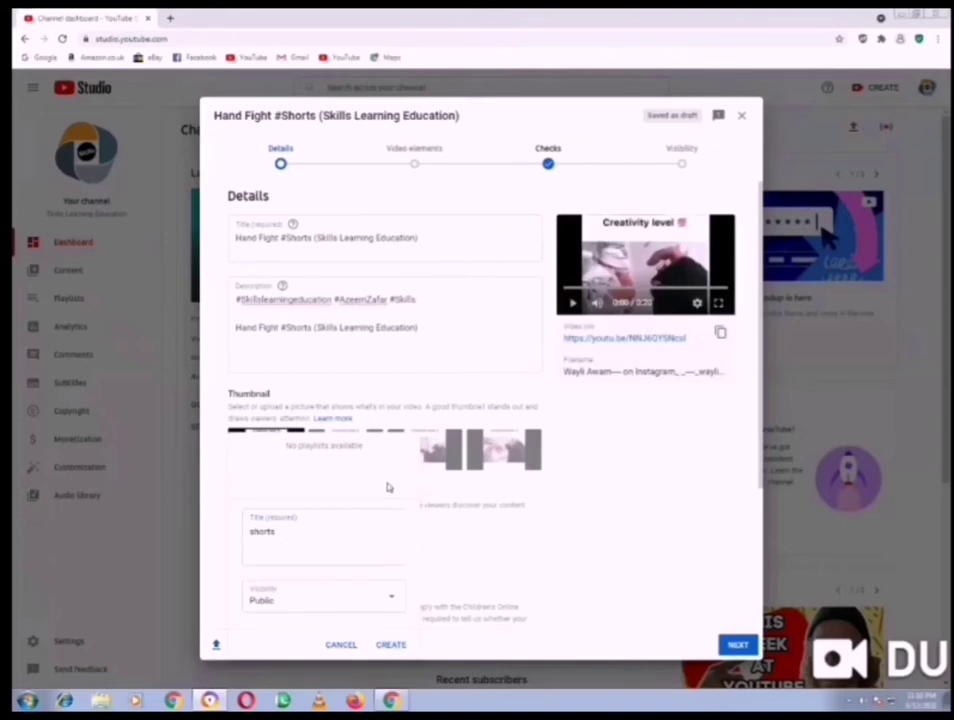
left_click(391, 645)
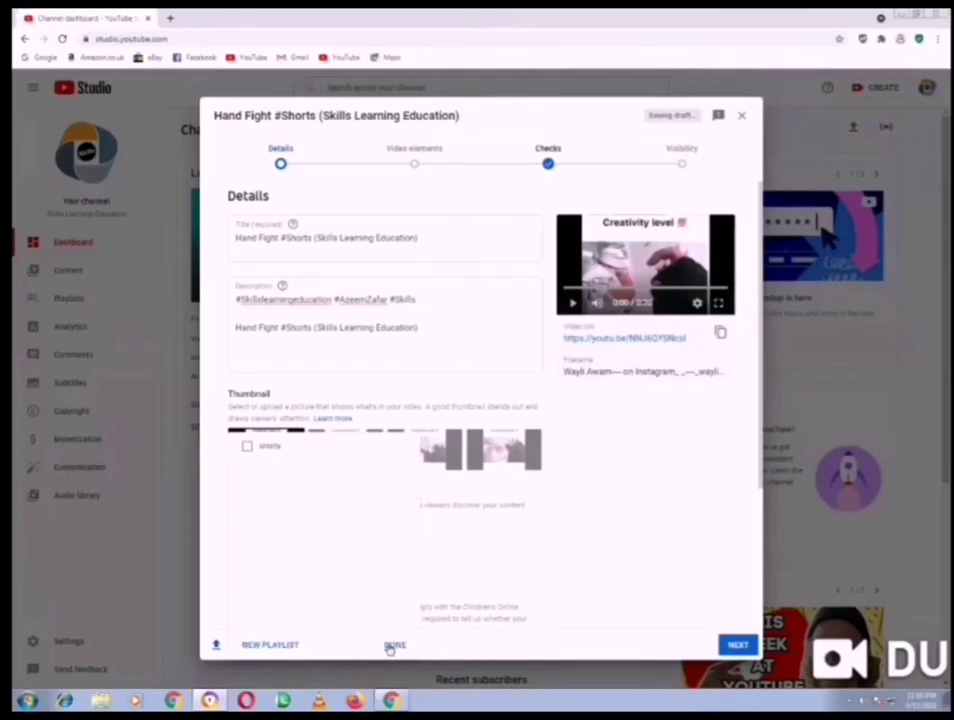
left_click(247, 448)
left_click(395, 645)
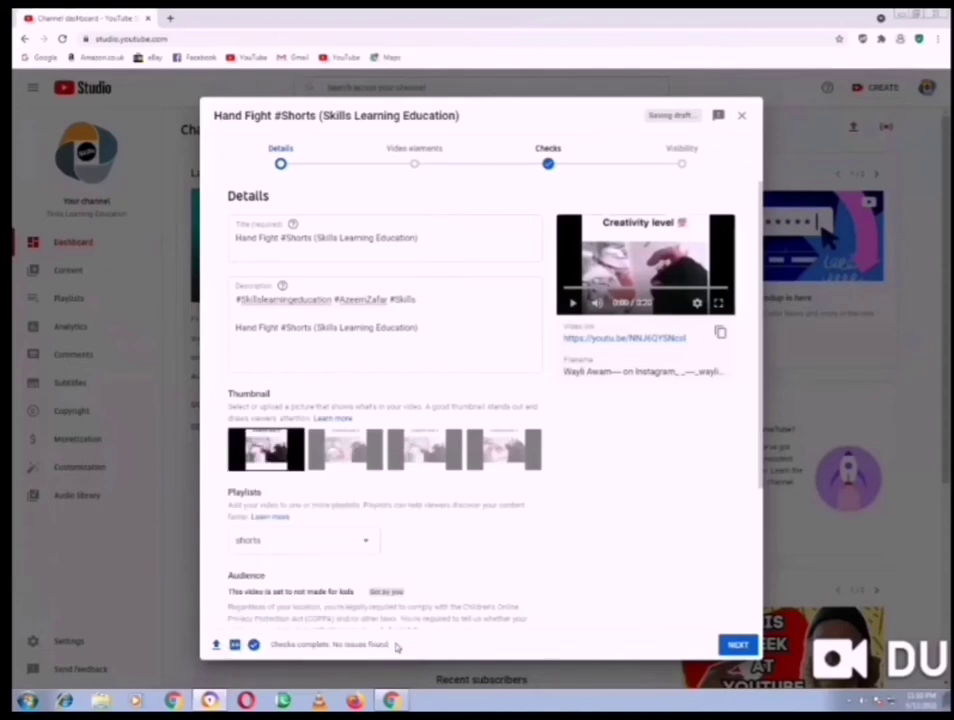
Expand the extra options and add the tags '#short' and 'short viedo'
scroll(395, 645, "down", 2)
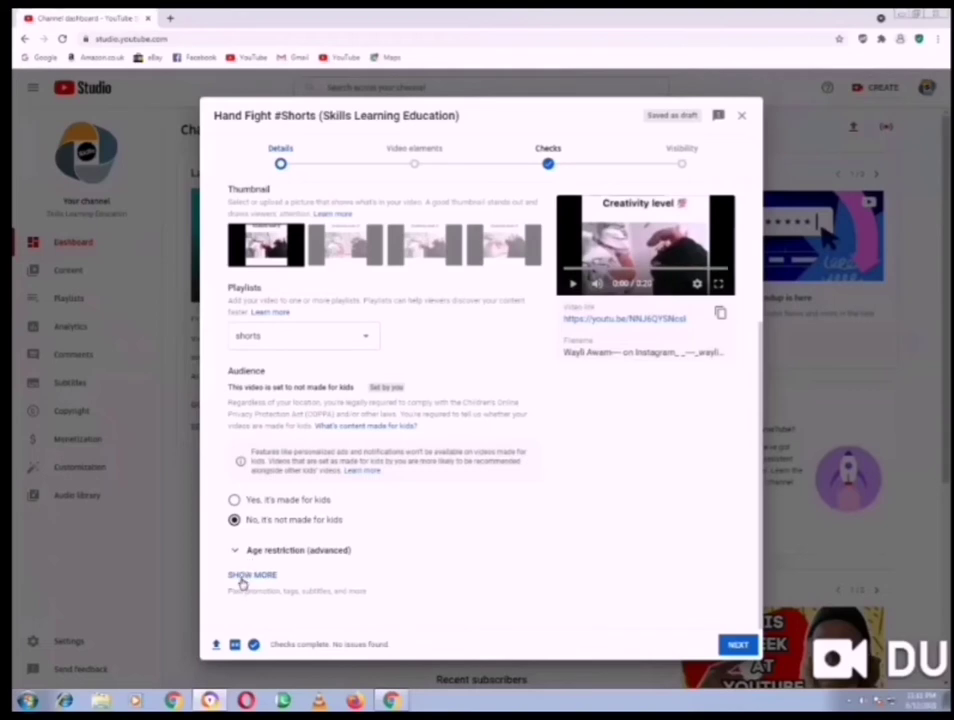
left_click(241, 578)
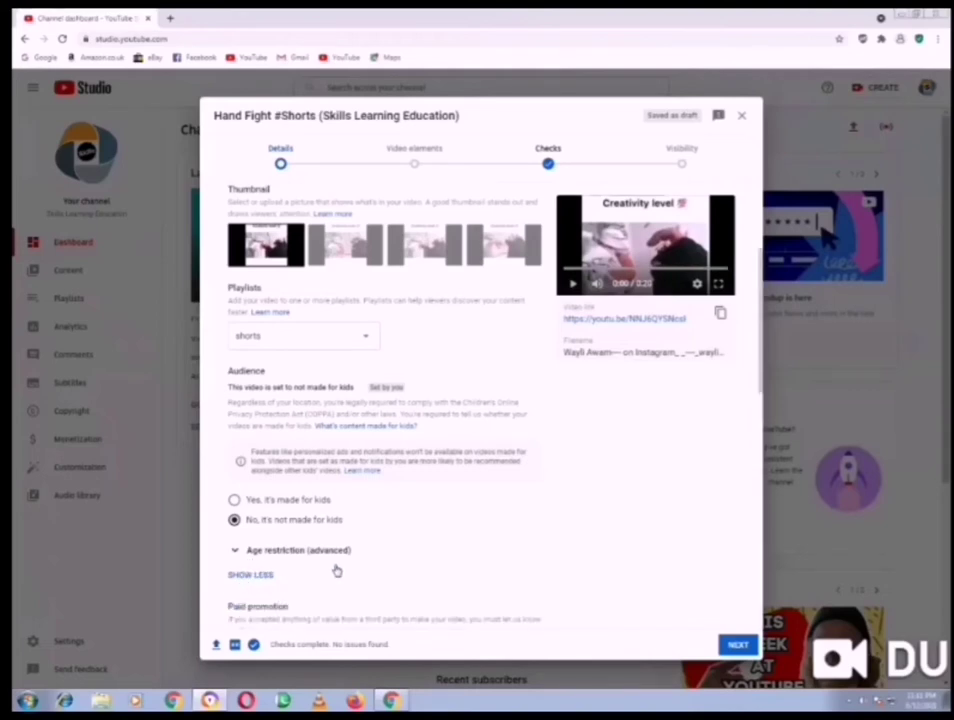
scroll(336, 570, "down", 2)
scroll(336, 570, "down", 1)
scroll(336, 570, "down", 1)
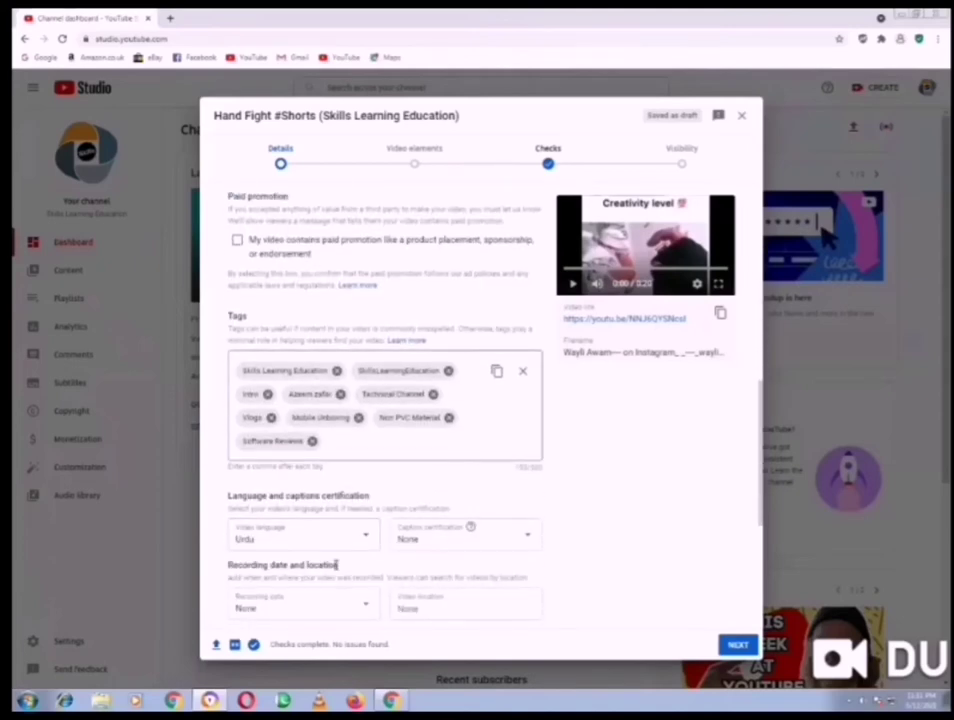
type("#sho")
type("rt")
key("Return")
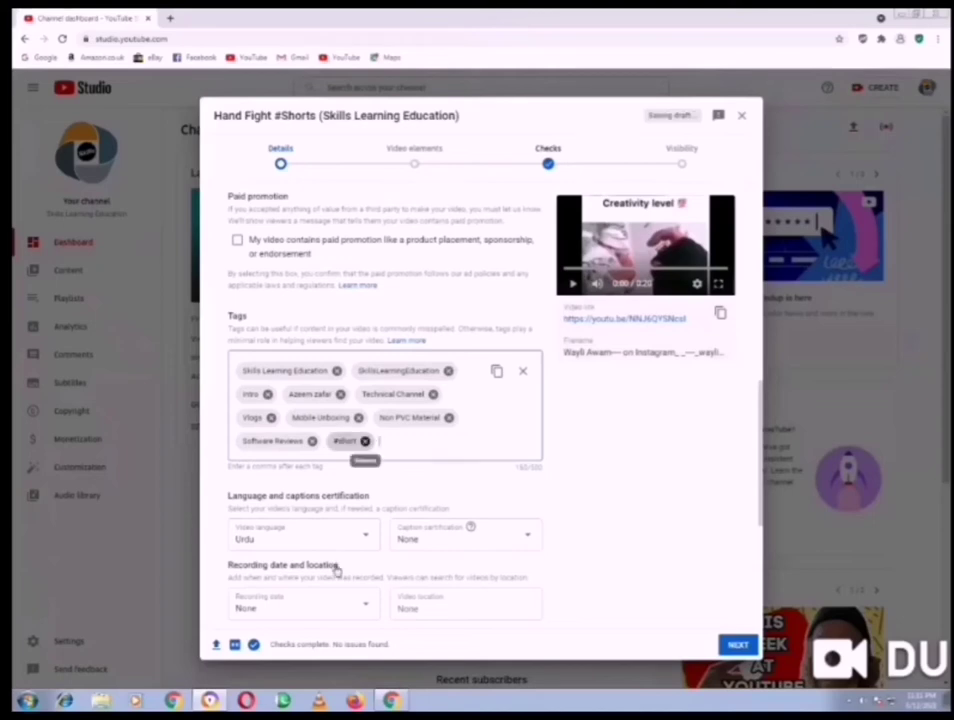
type("sh")
type("ort vi")
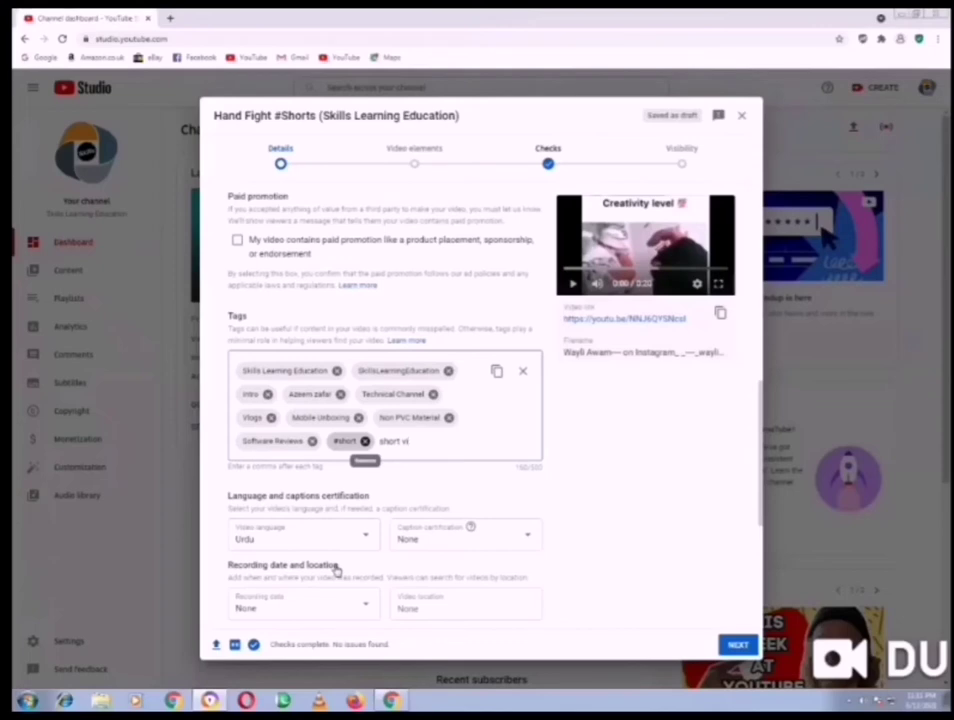
key("BackSpace")
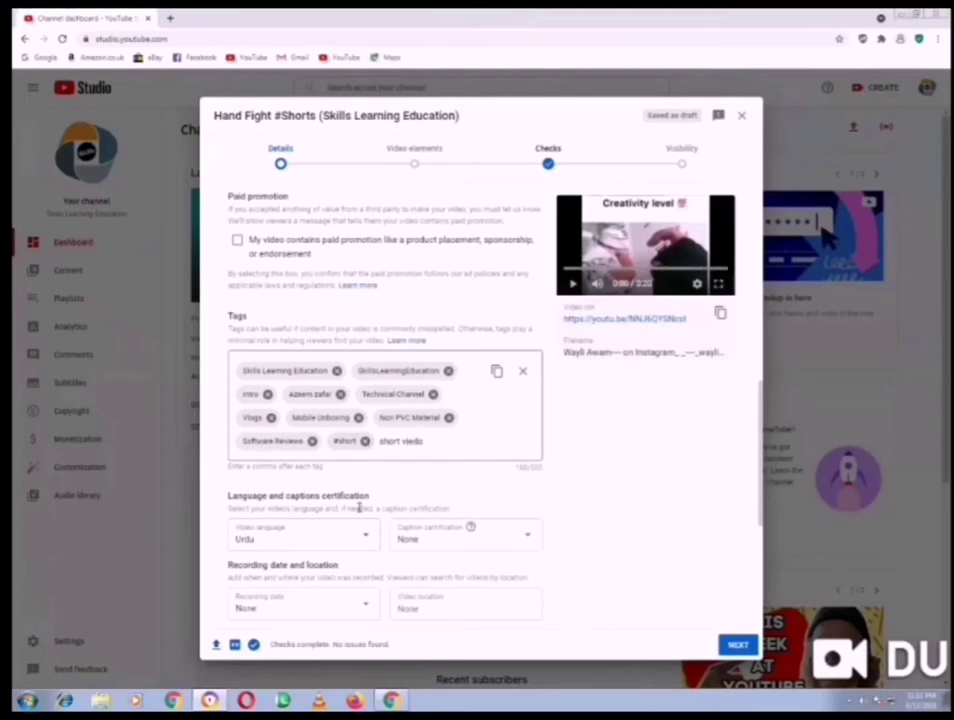
key("Return")
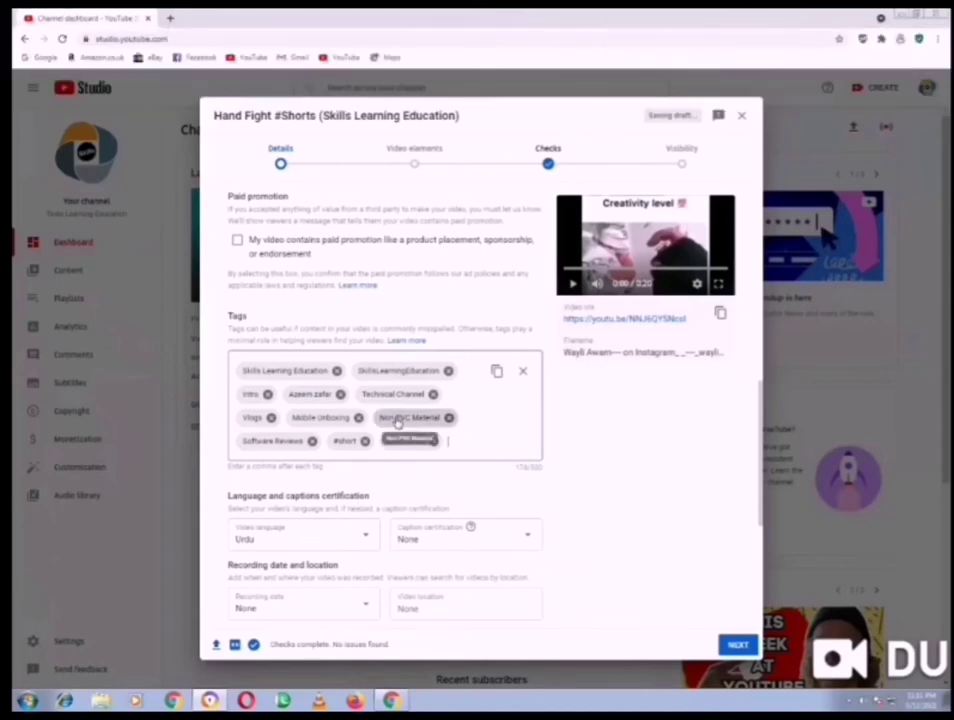
Keep Urdu as the video language and set the recording date to Jun 12, 2021
left_click(291, 541)
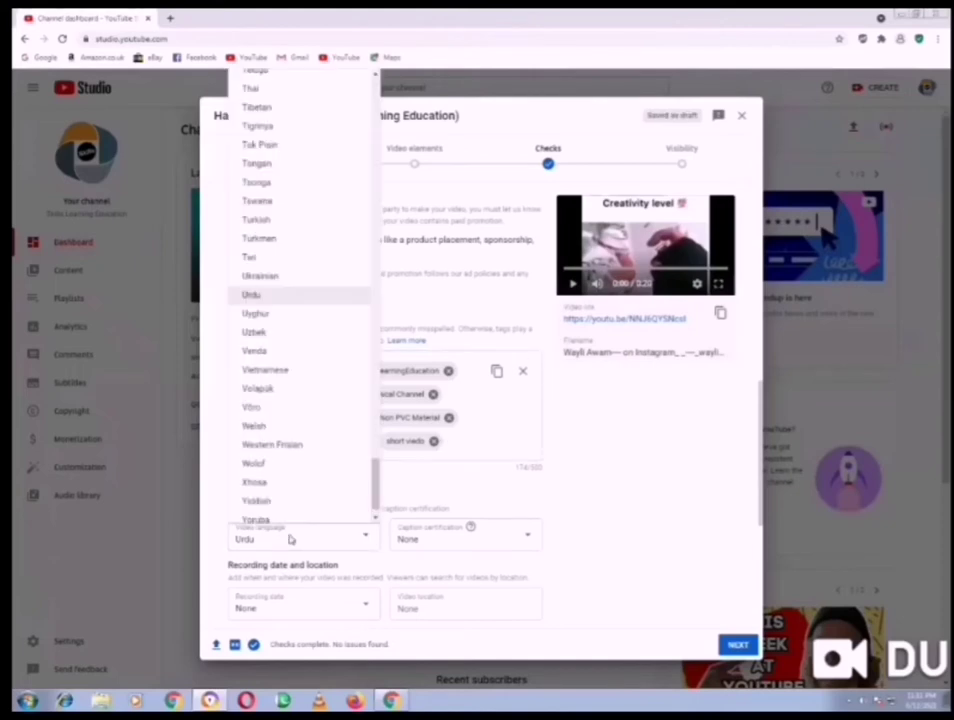
left_click(290, 540)
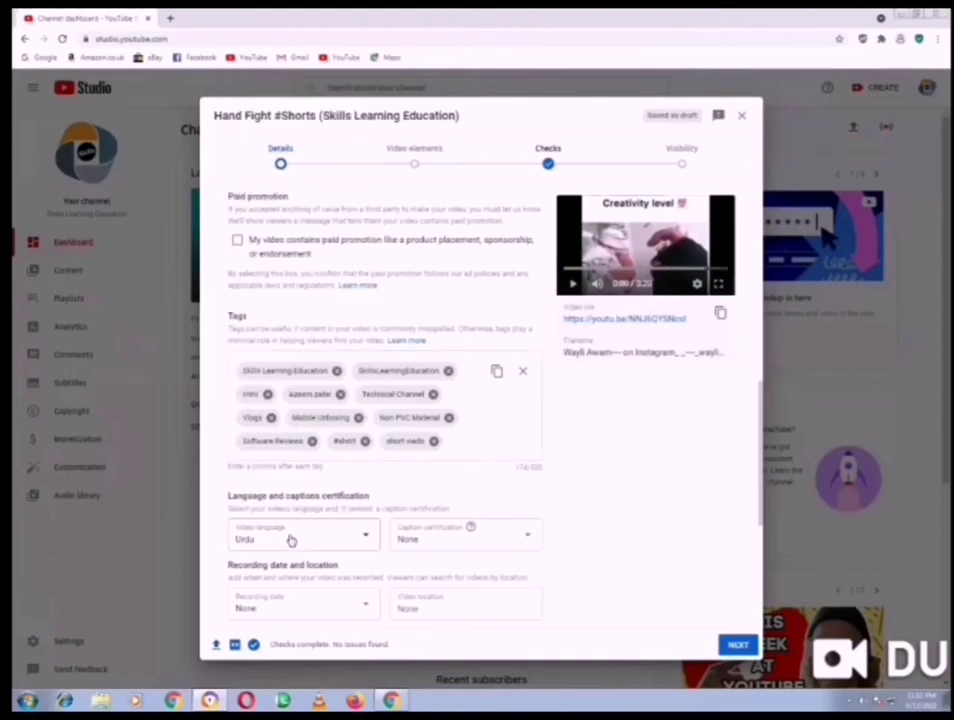
left_click(270, 615)
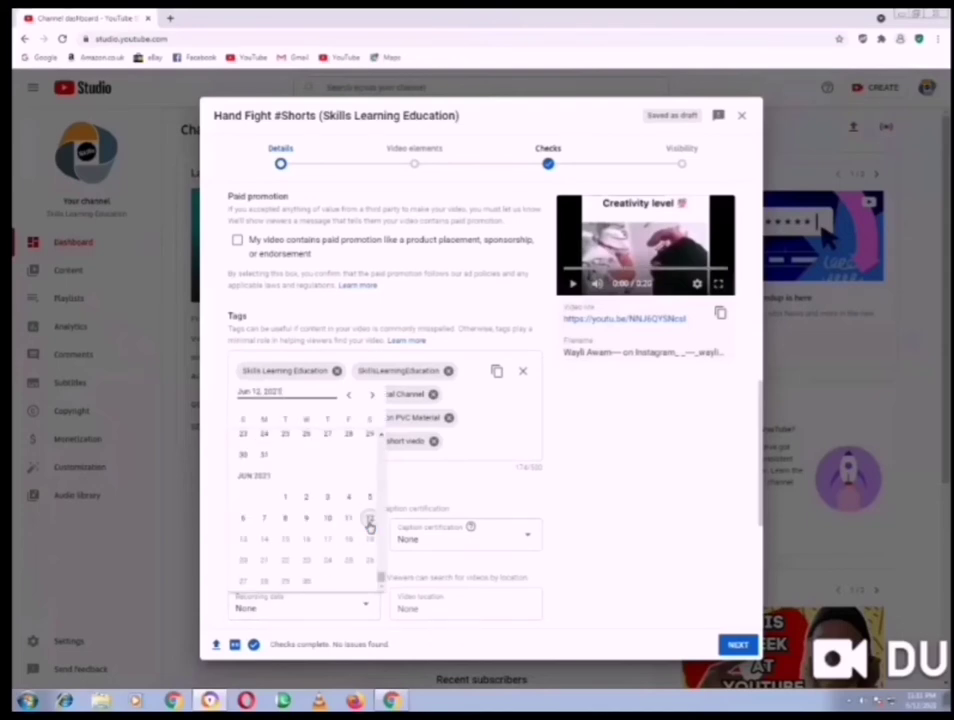
left_click(369, 527)
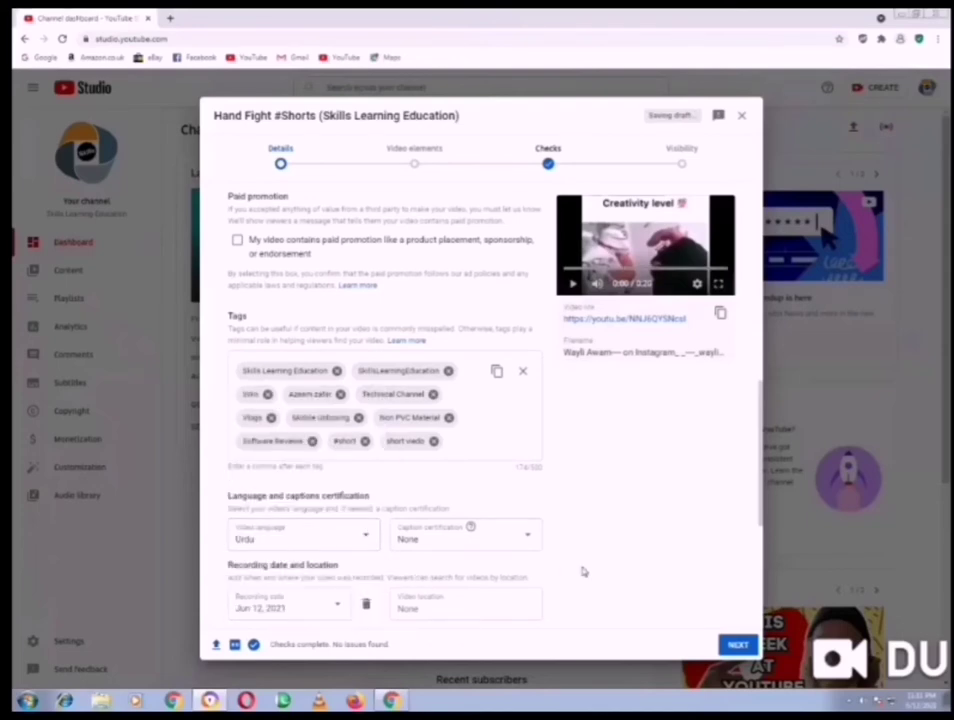
Change the video category from Education to Entertainment
scroll(584, 572, "down", 1)
scroll(580, 573, "down", 2)
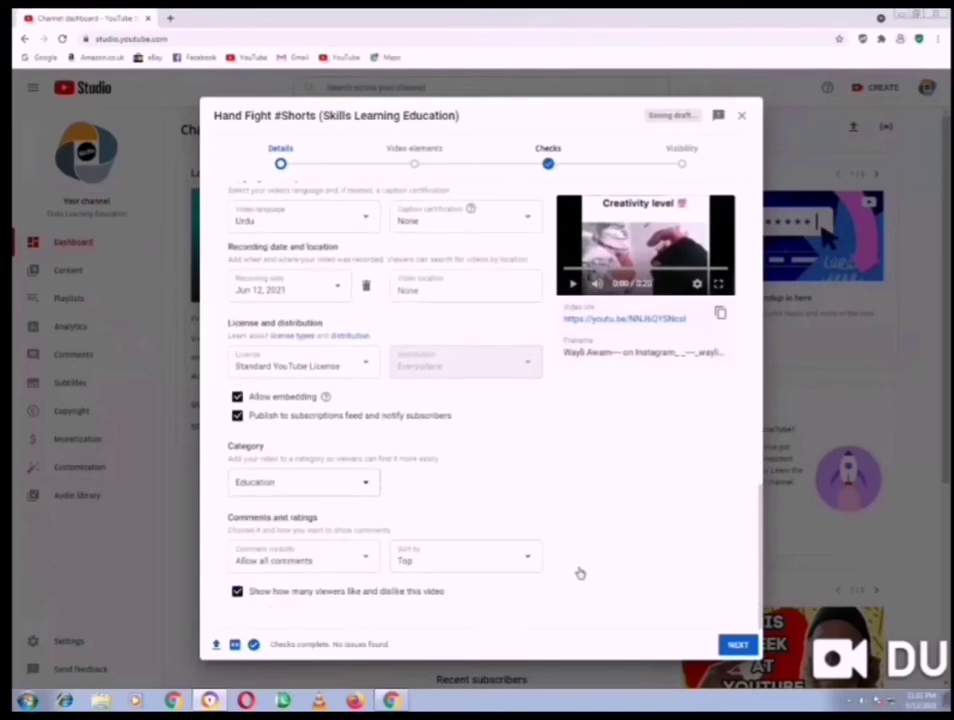
left_click(320, 490)
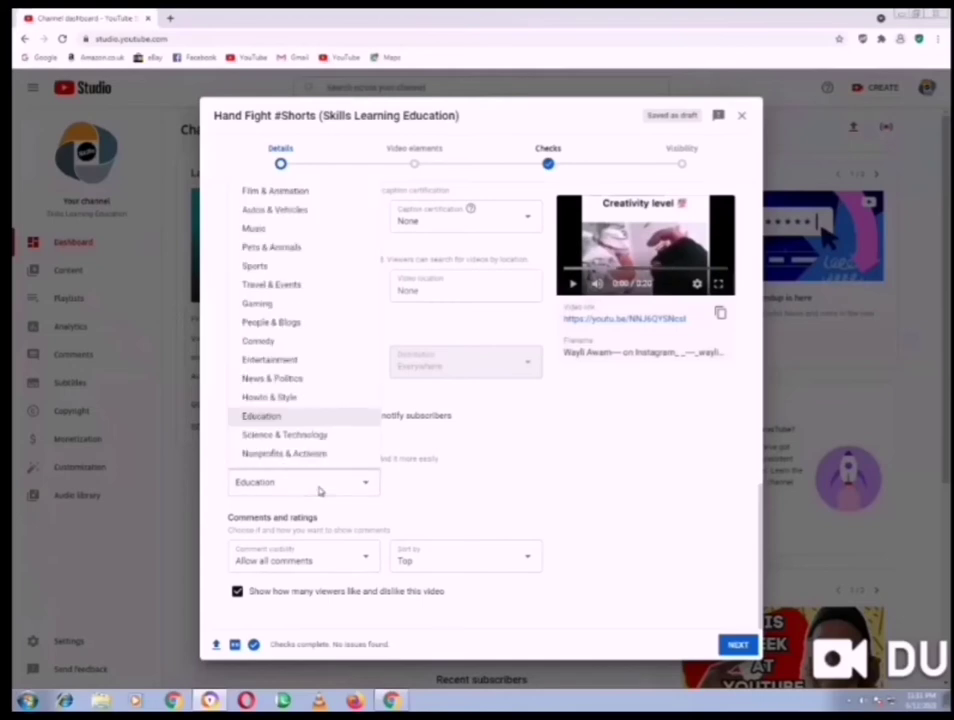
left_click(276, 360)
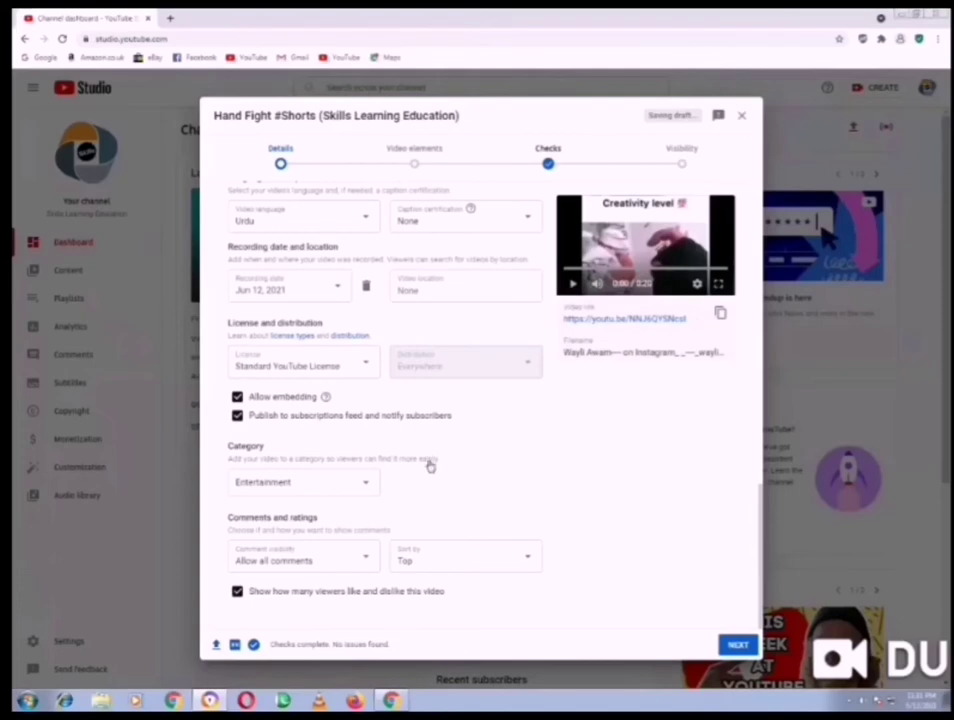
On Video elements, add a video card at 00:00 linking to Skills Learning Education Intro 2021
left_click(737, 646)
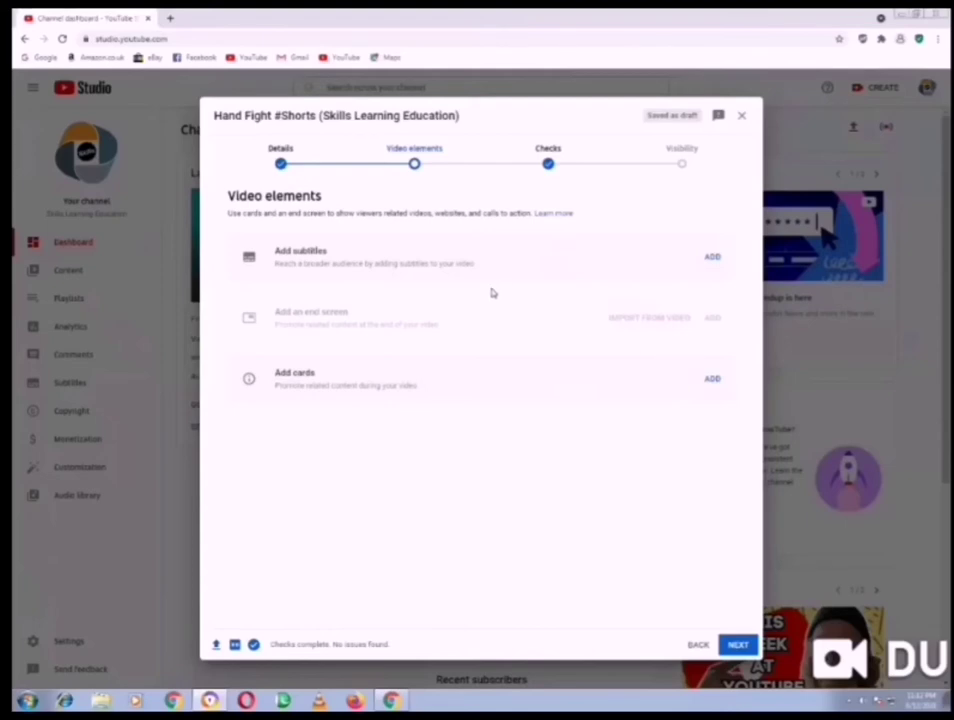
left_click(712, 380)
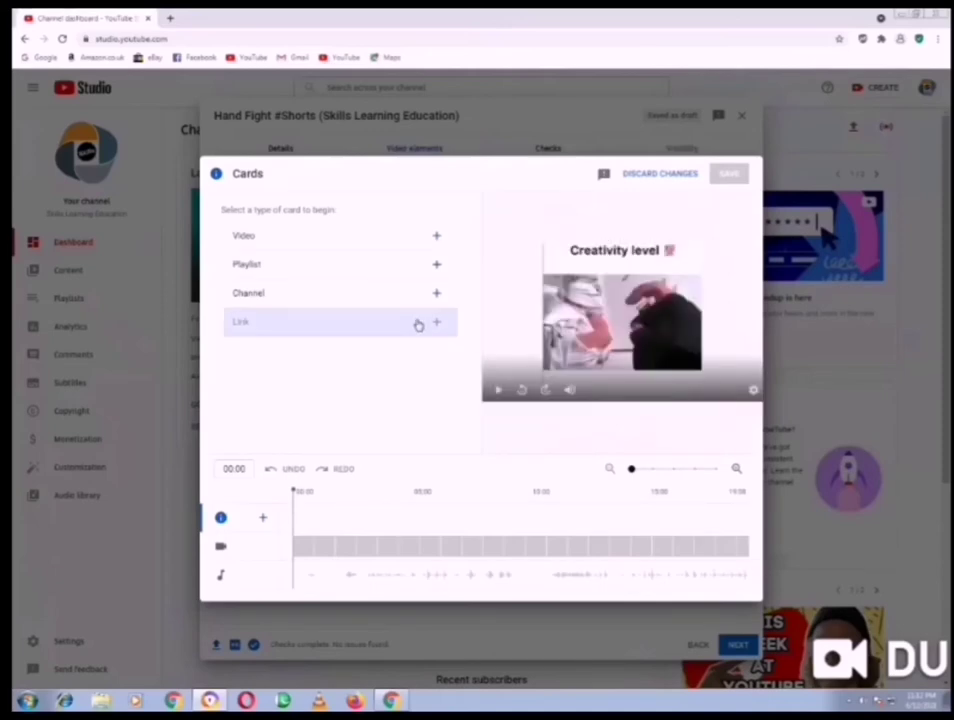
left_click(277, 246)
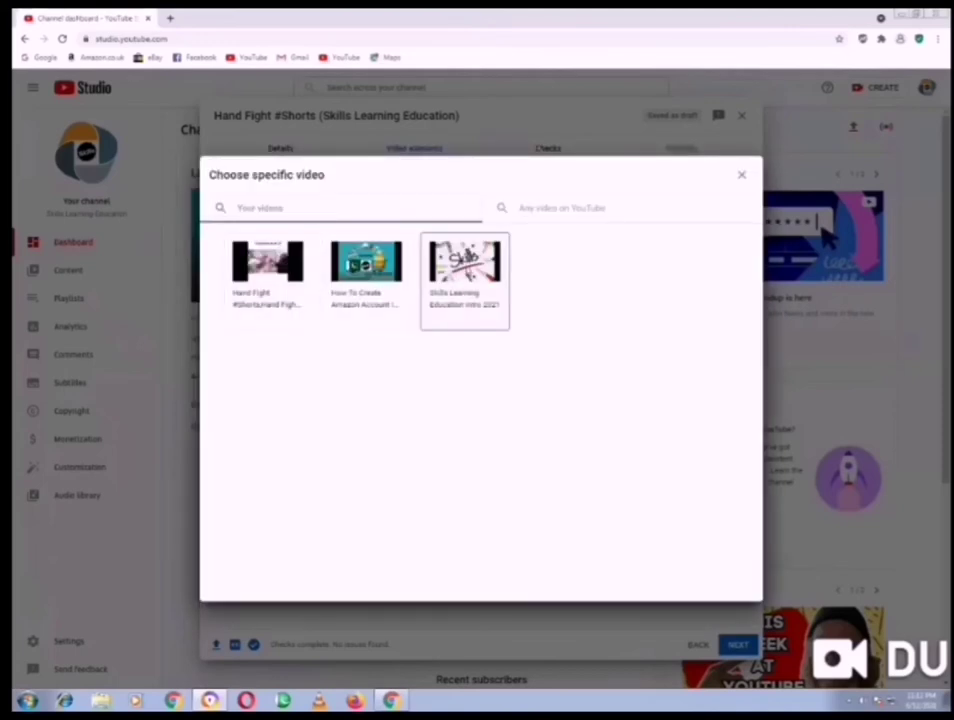
left_click(466, 272)
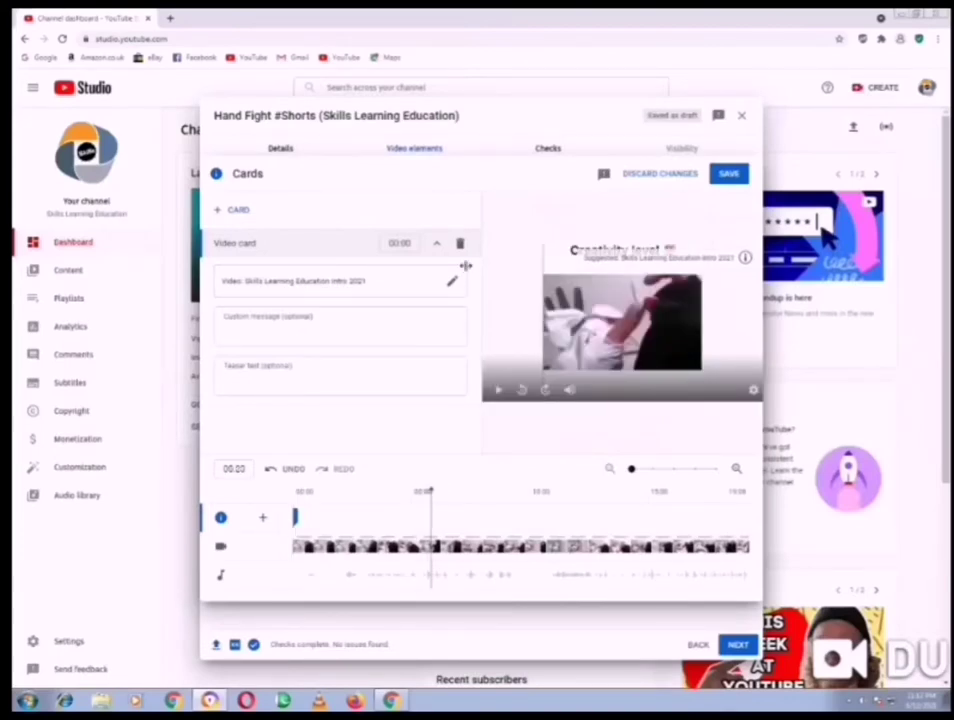
left_click(452, 281)
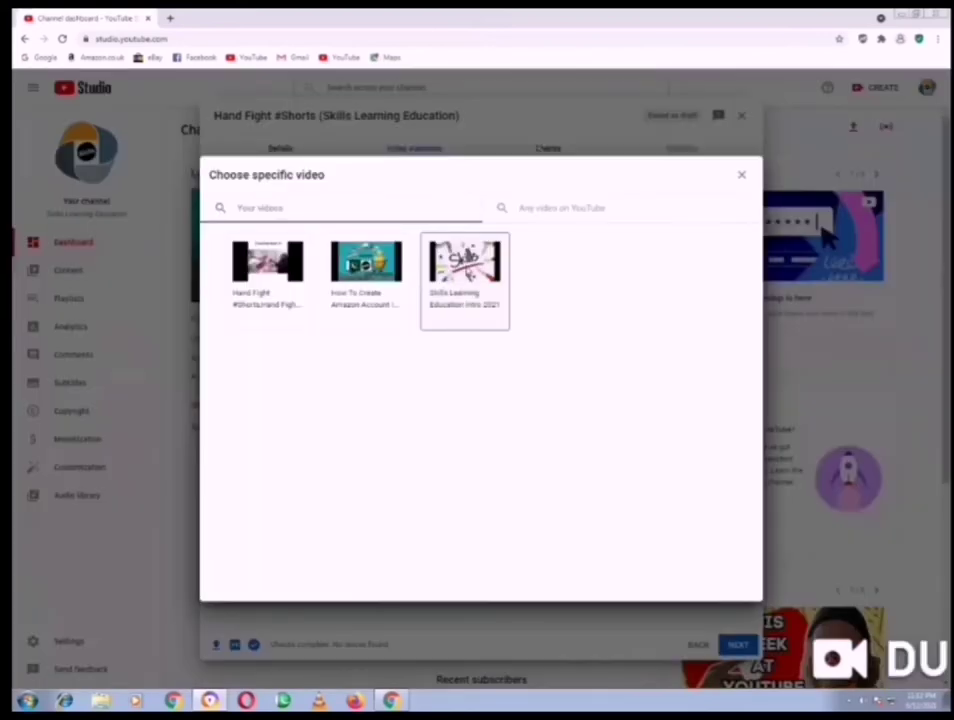
left_click(465, 272)
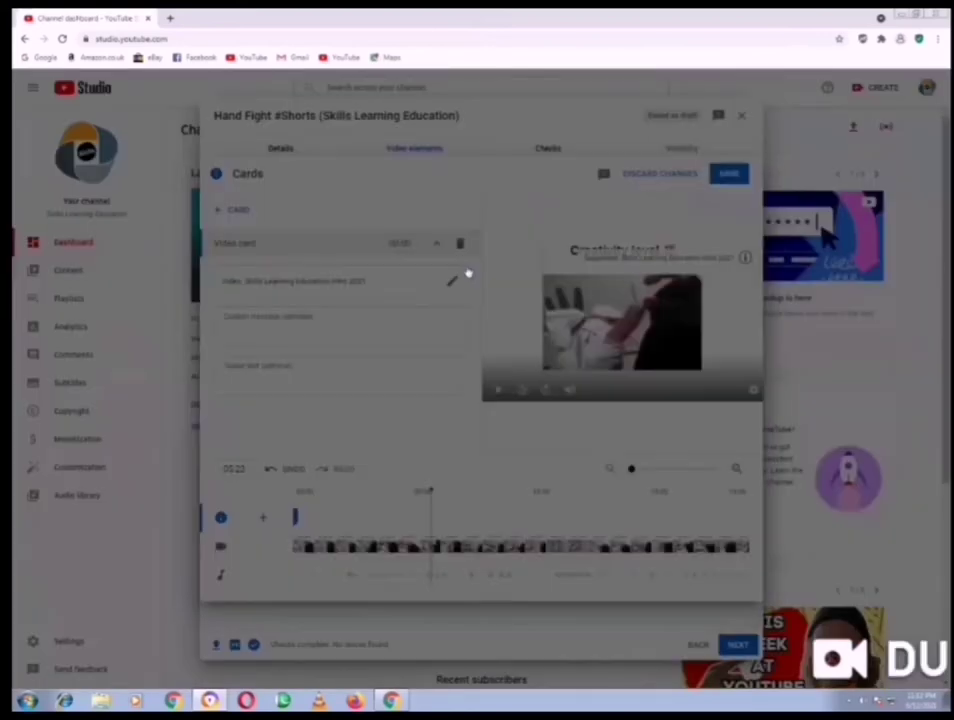
left_click(455, 279)
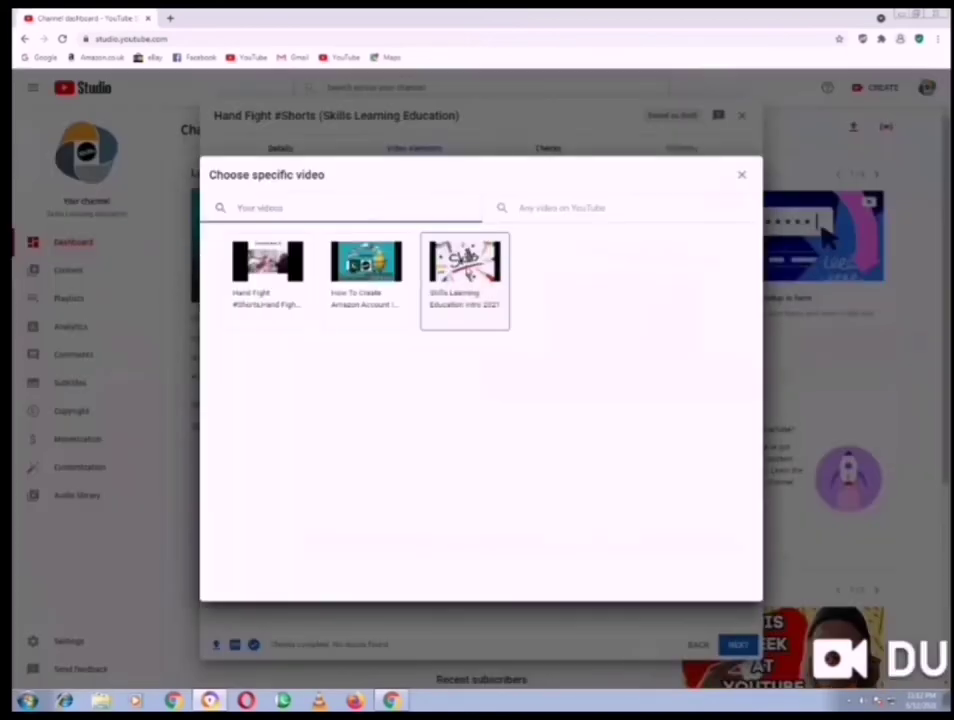
left_click(466, 272)
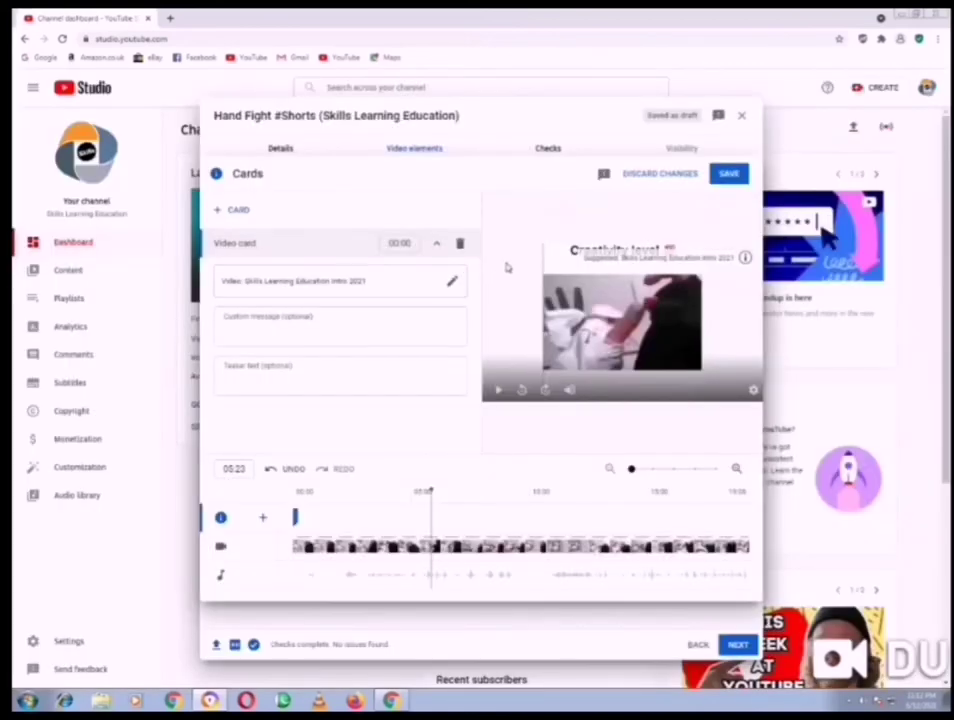
Add a second video card for the Hand Fight video at 14:17 and save the cards
left_click(640, 519)
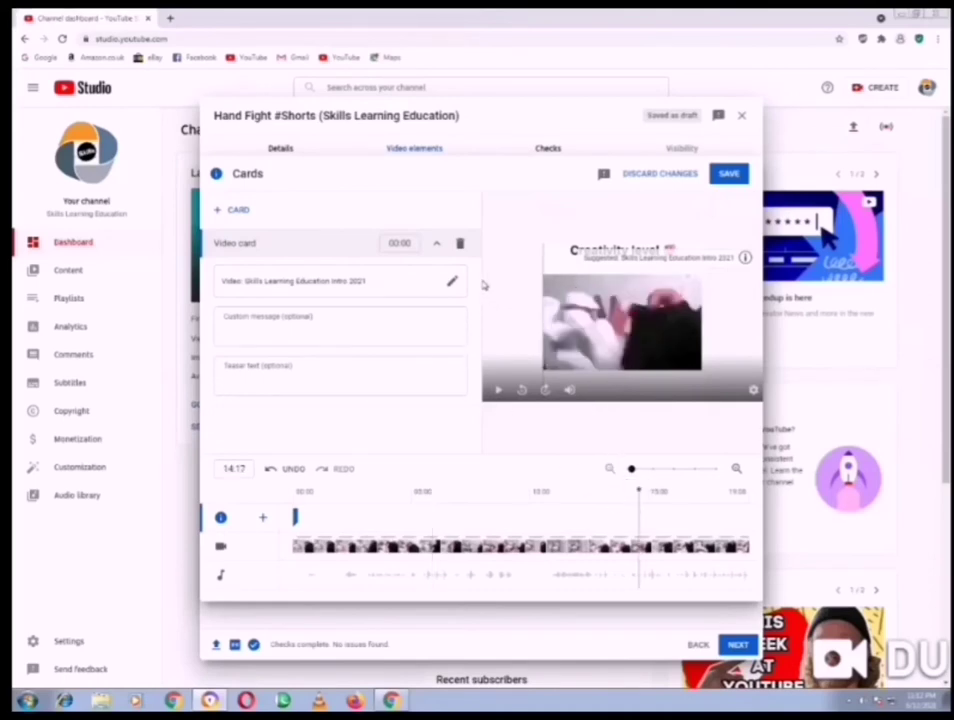
left_click(233, 215)
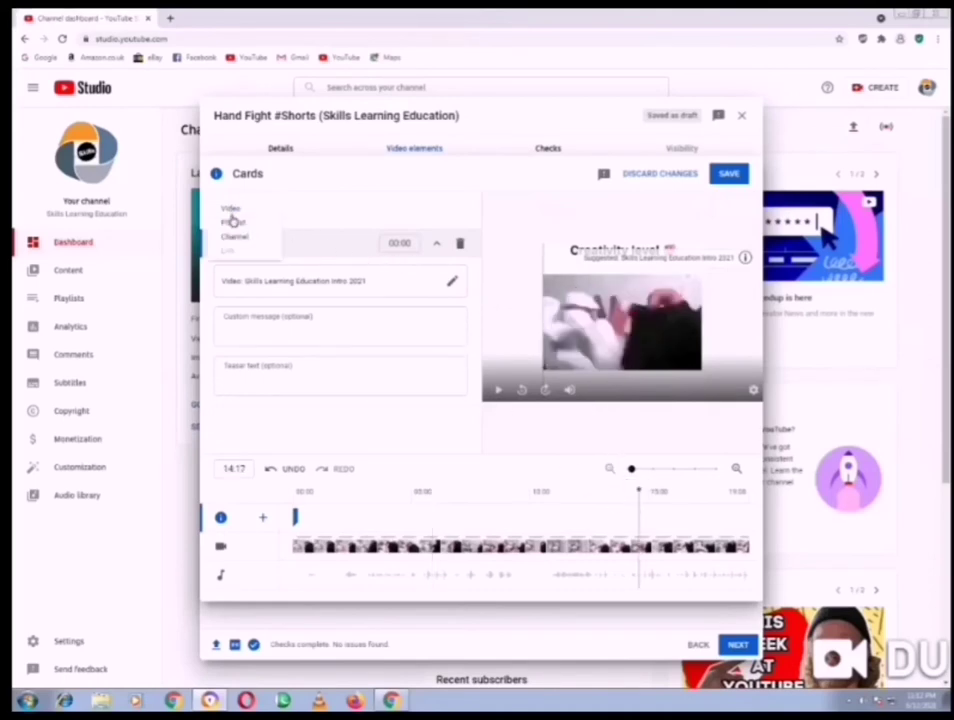
left_click(230, 208)
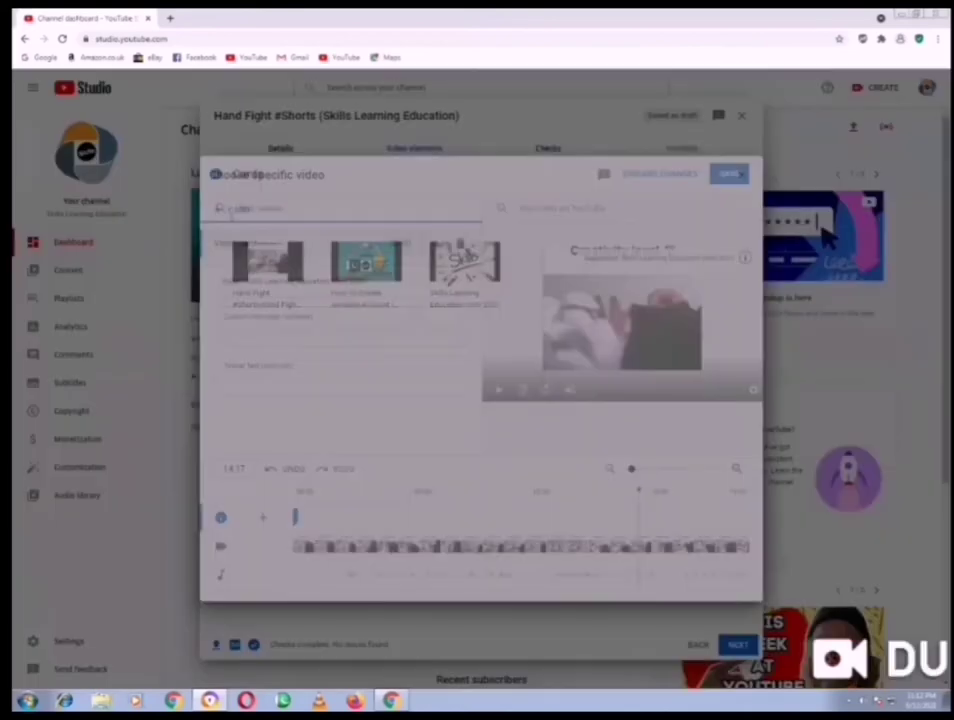
left_click(267, 265)
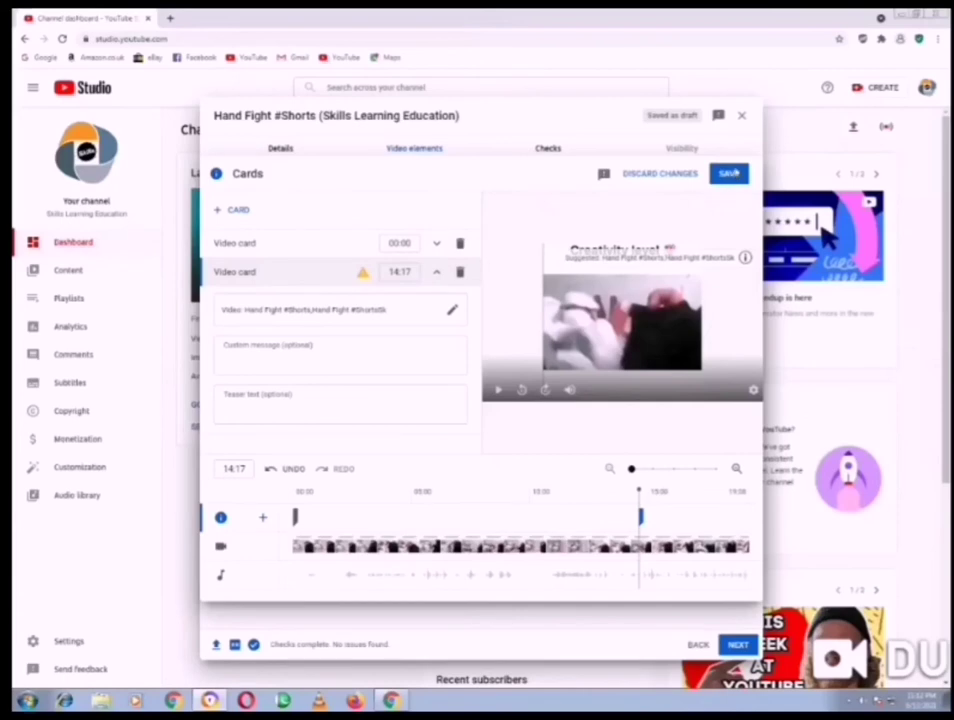
left_click(733, 173)
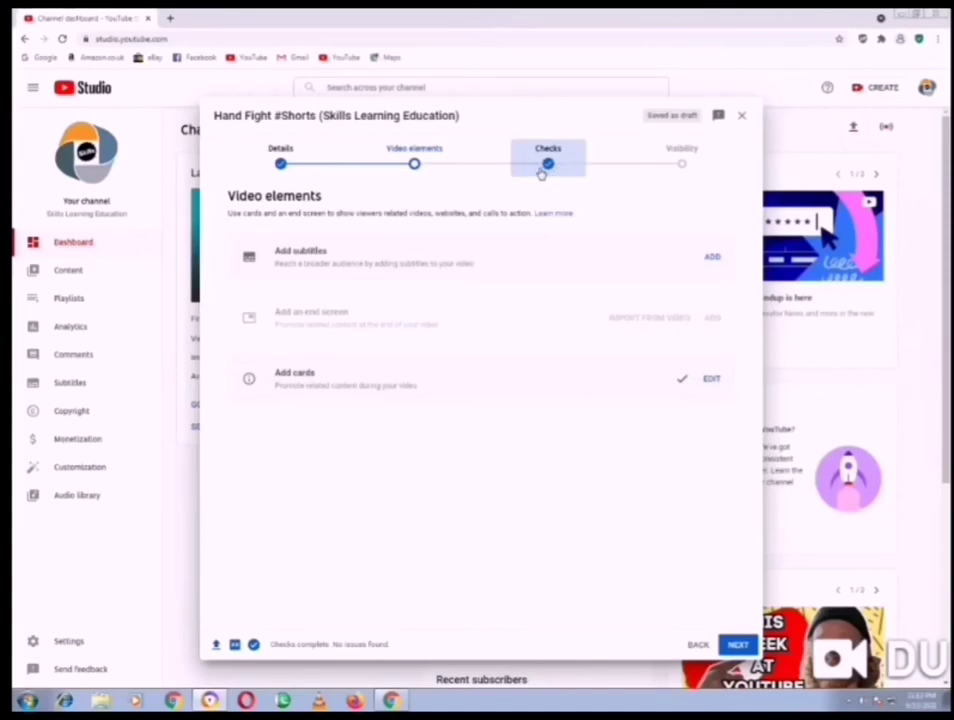
Advance through Checks, with no issues found, to the Visibility step
left_click(737, 646)
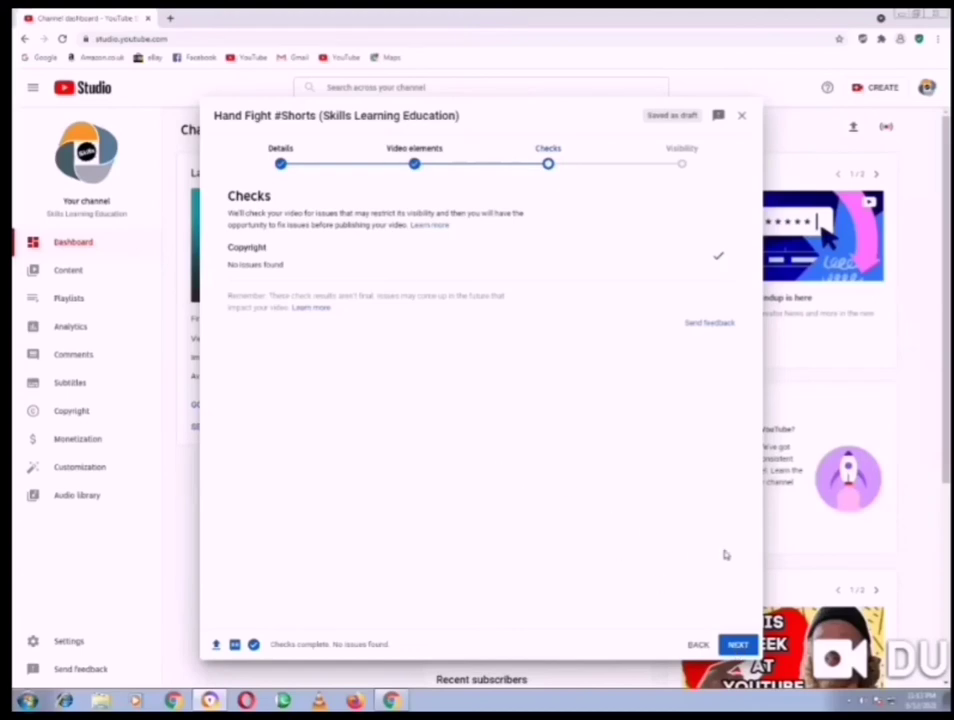
left_click(737, 645)
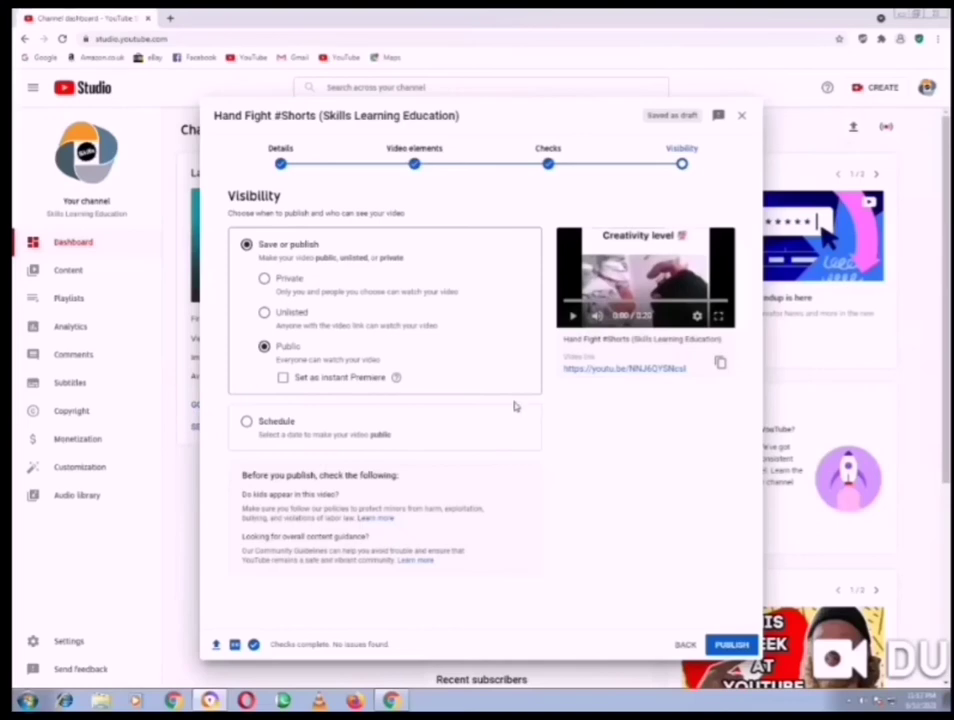
Schedule the video for release on June 12, 2021 at 11:15 AM
left_click(246, 426)
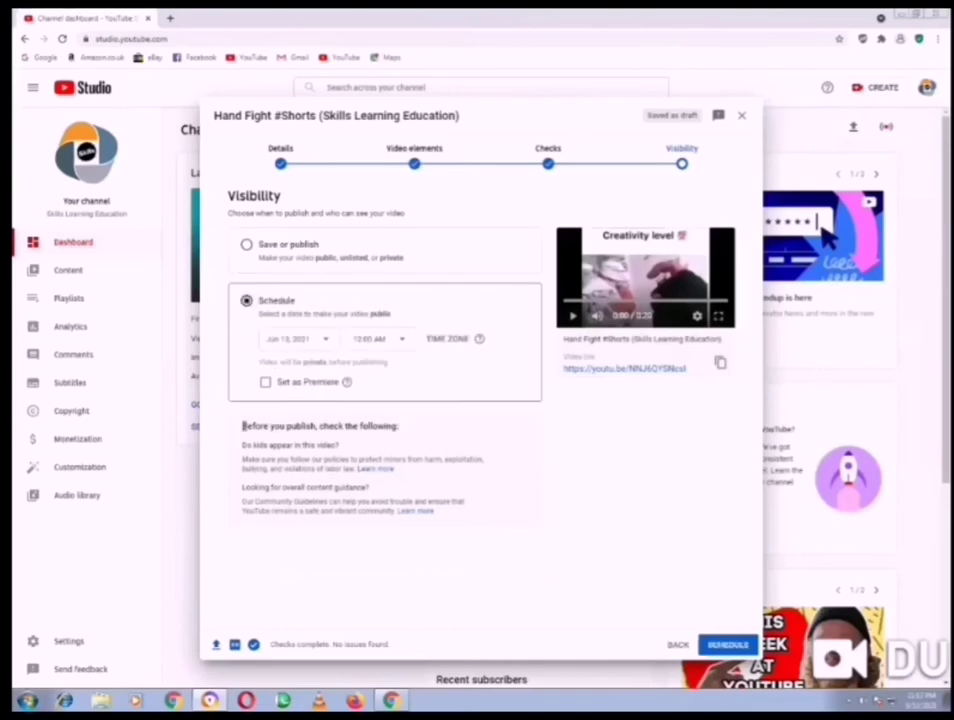
left_click(309, 343)
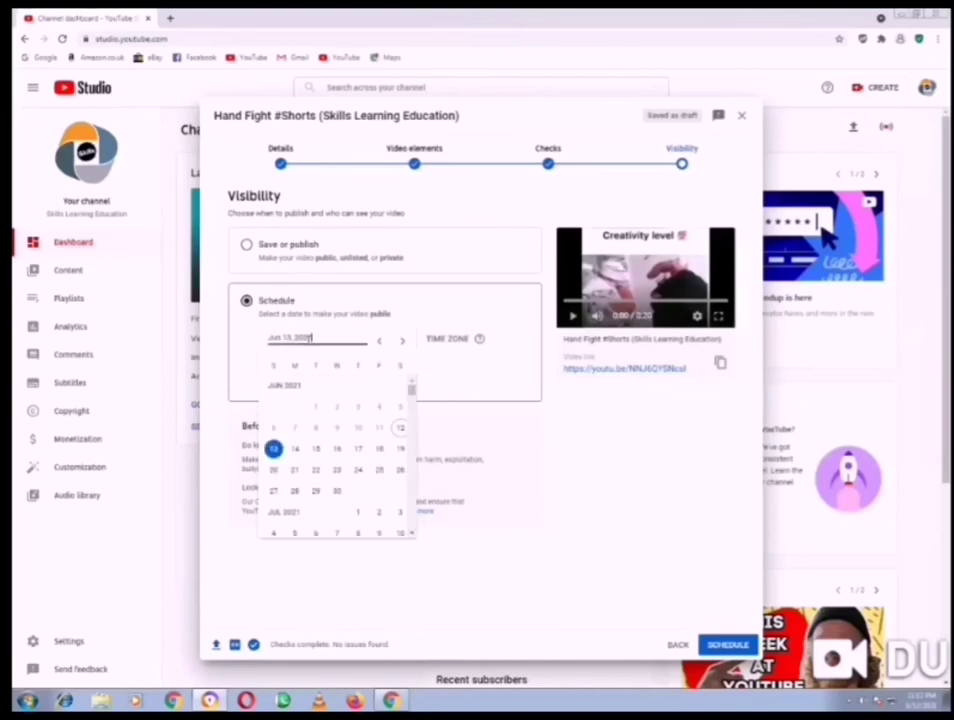
left_click(401, 429)
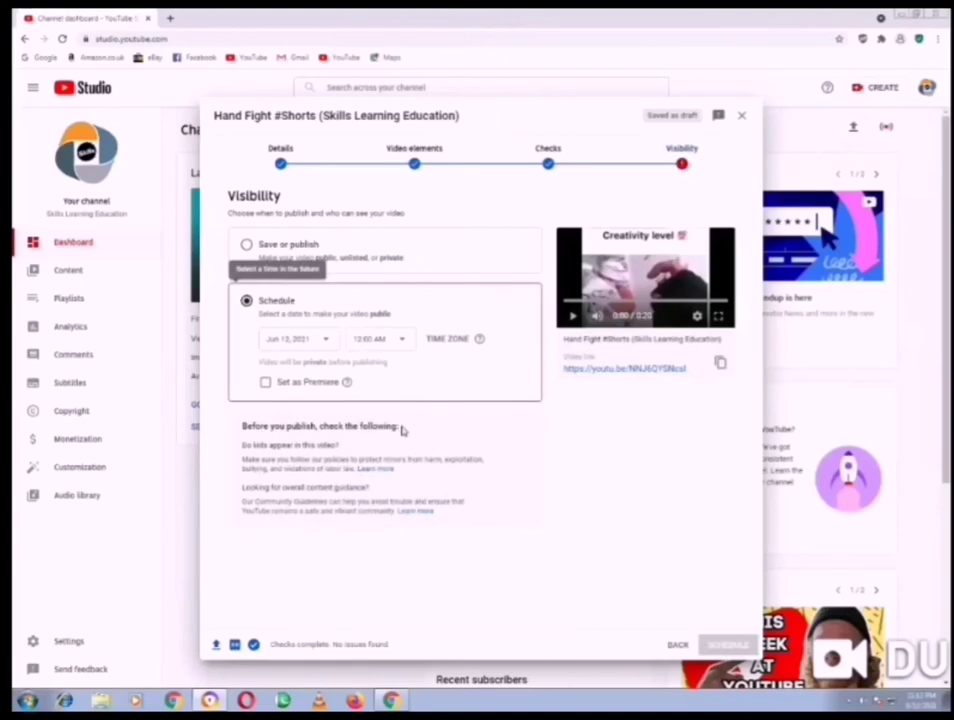
left_click(369, 340)
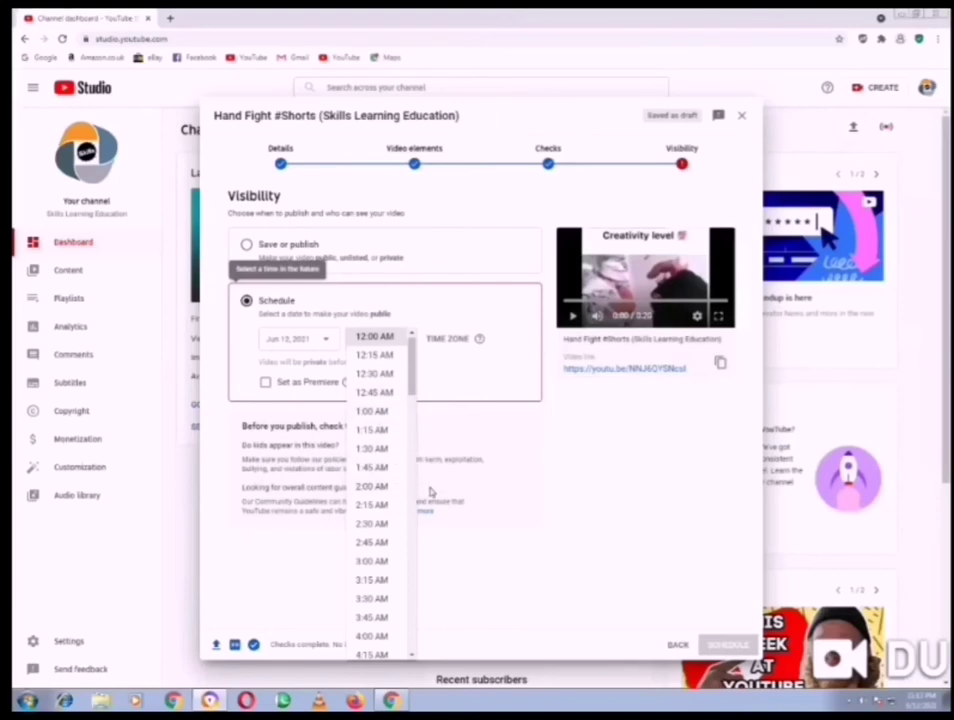
scroll(426, 505, "down", 3)
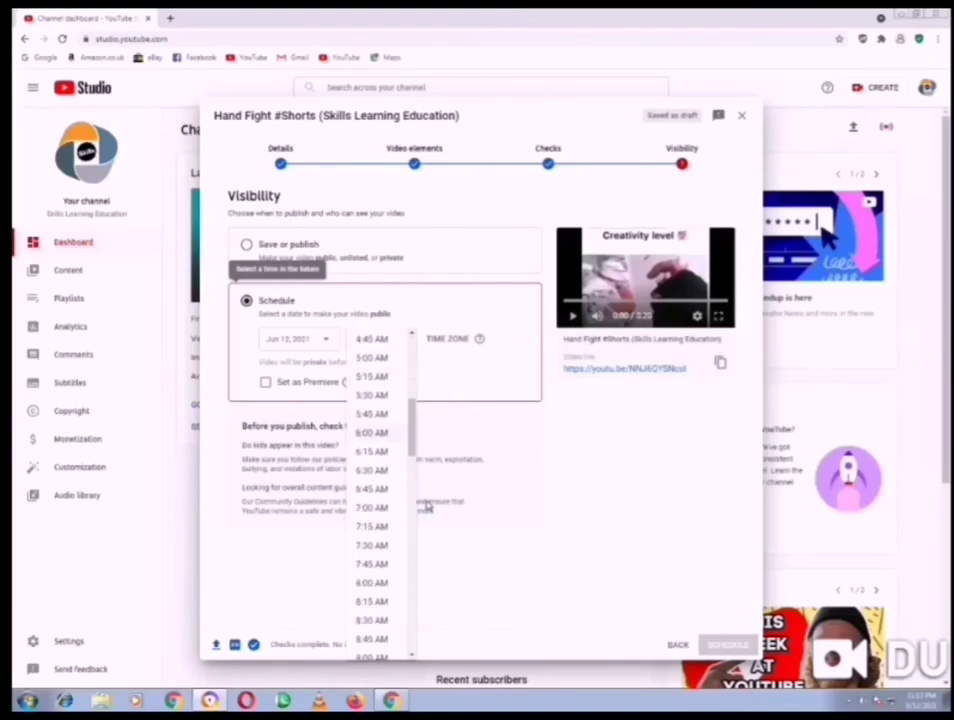
scroll(426, 505, "down", 2)
scroll(426, 505, "down", 2)
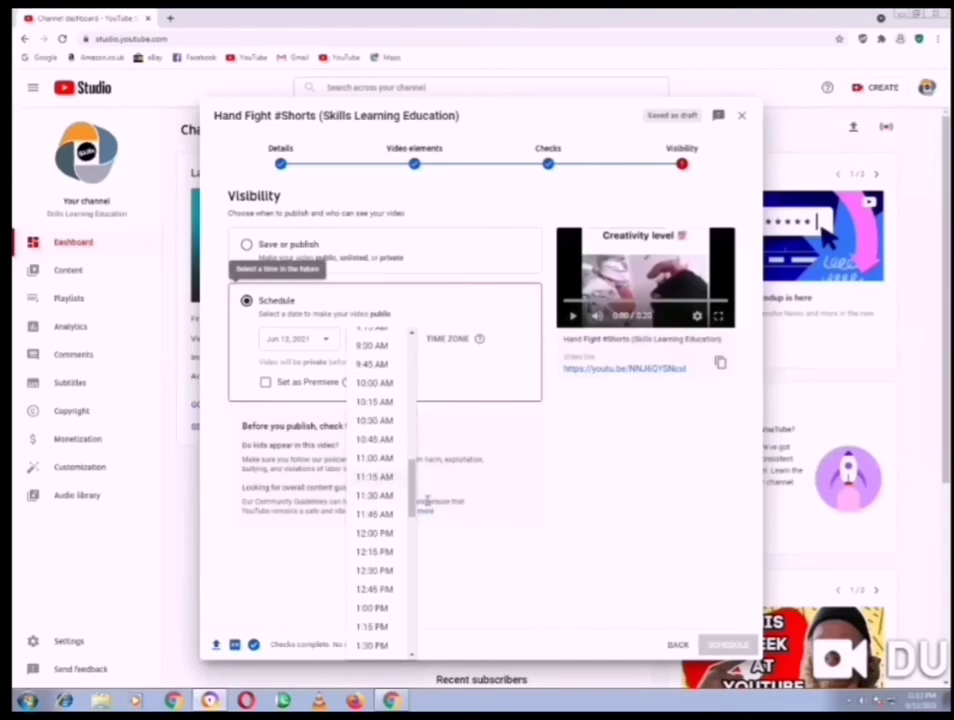
left_click(426, 503)
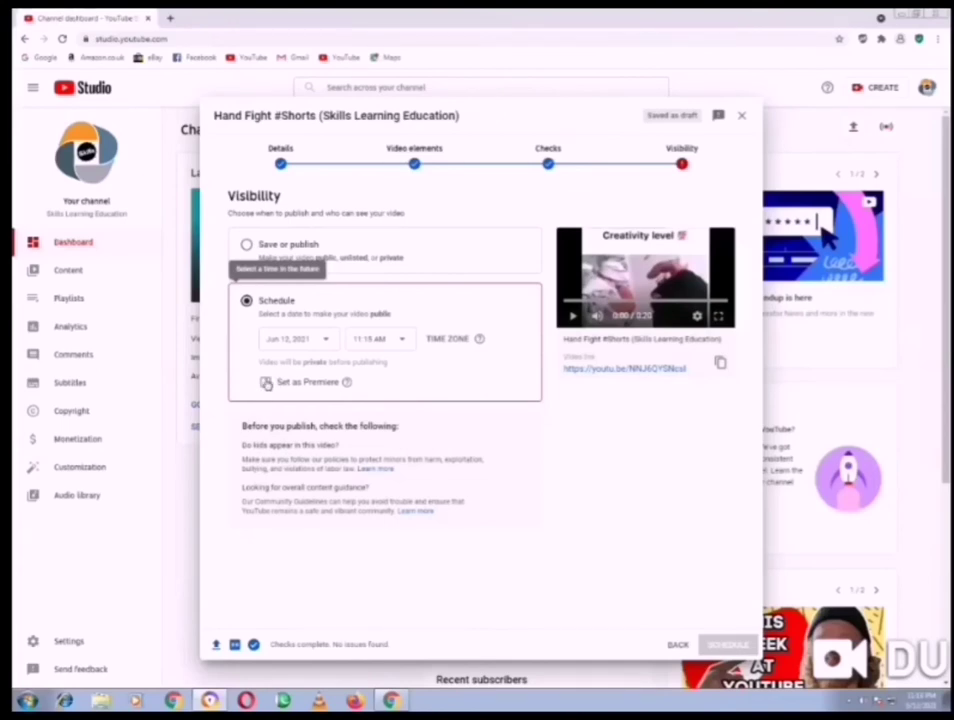
Set the scheduled release as a Premiere and move its time to 11:15 PM
left_click(266, 383)
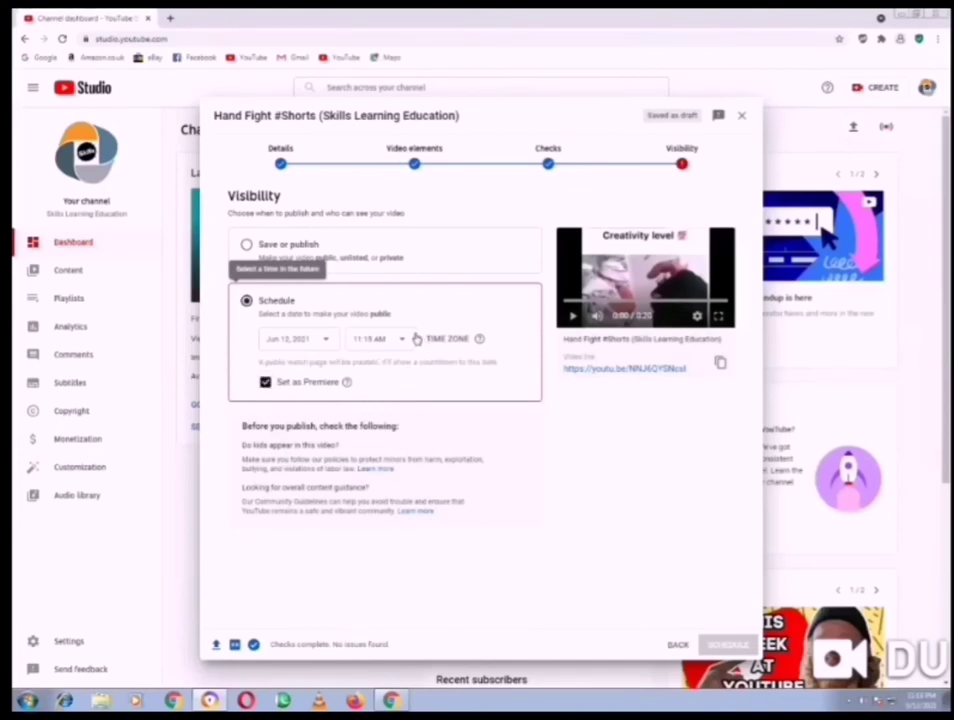
left_click(380, 339)
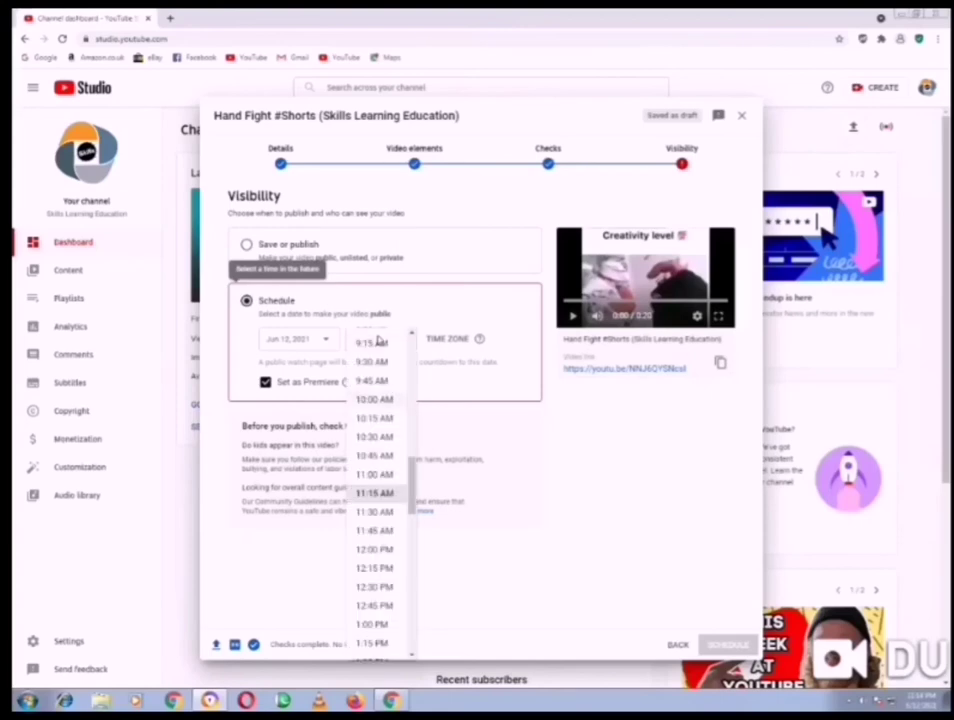
scroll(378, 342, "down", 3)
scroll(378, 342, "down", 4)
scroll(378, 342, "down", 3)
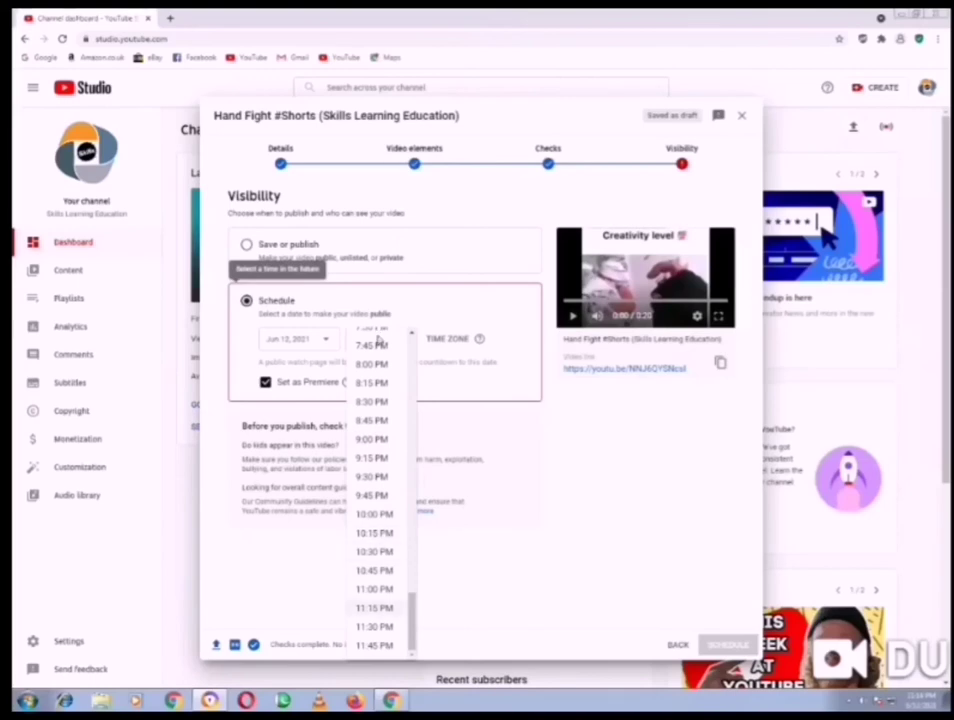
left_click(374, 609)
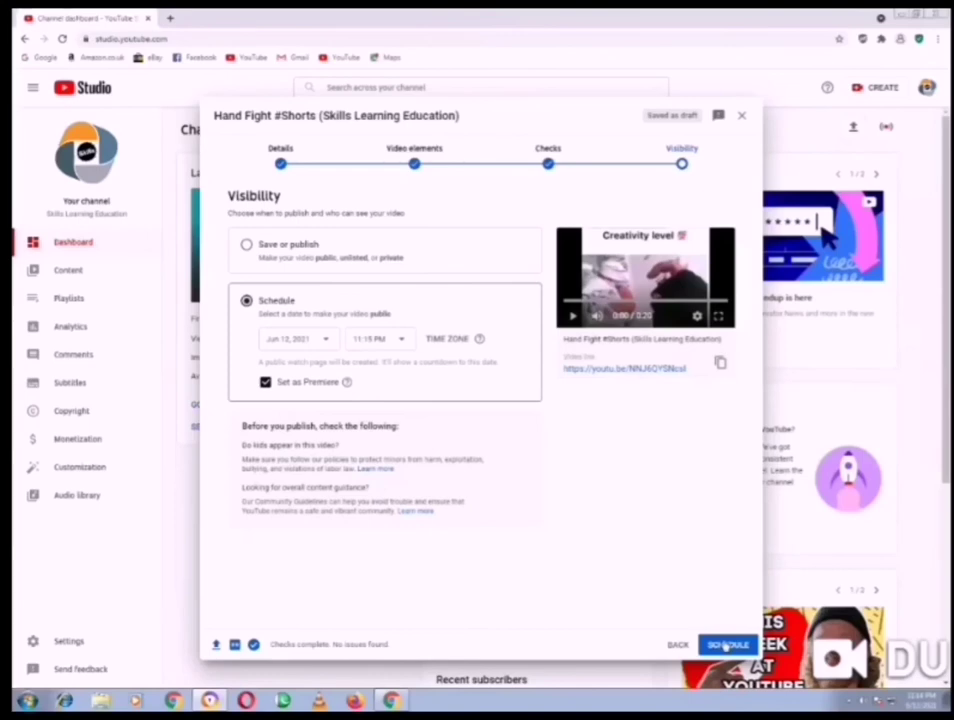
Confirm the June 12, 2021 11:15 PM Premiere schedule and dismiss the confirmation
left_click(727, 645)
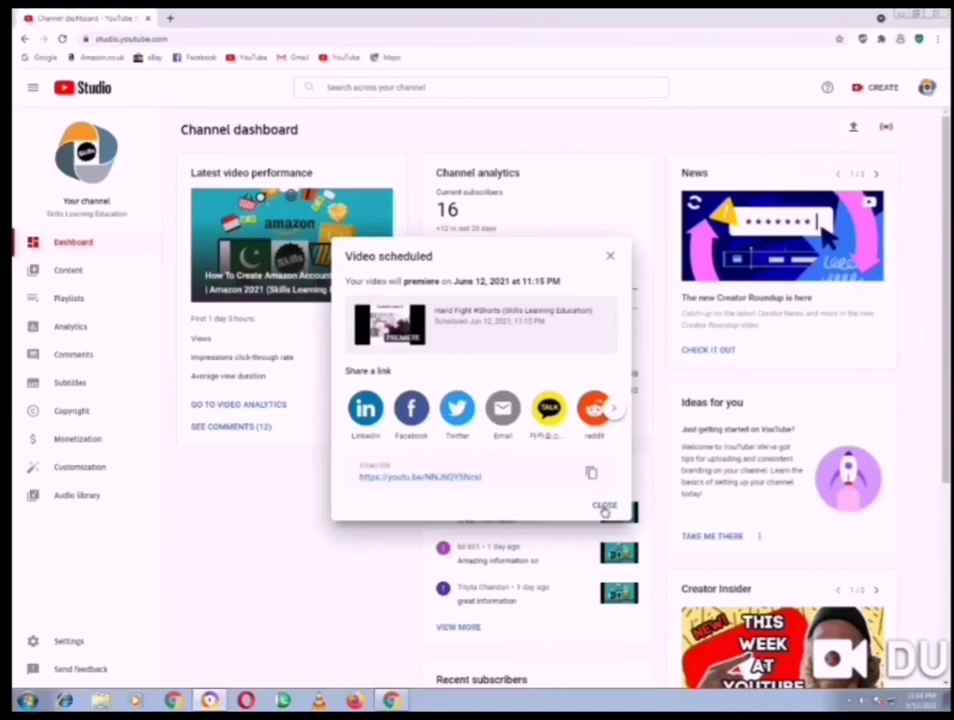
left_click(603, 506)
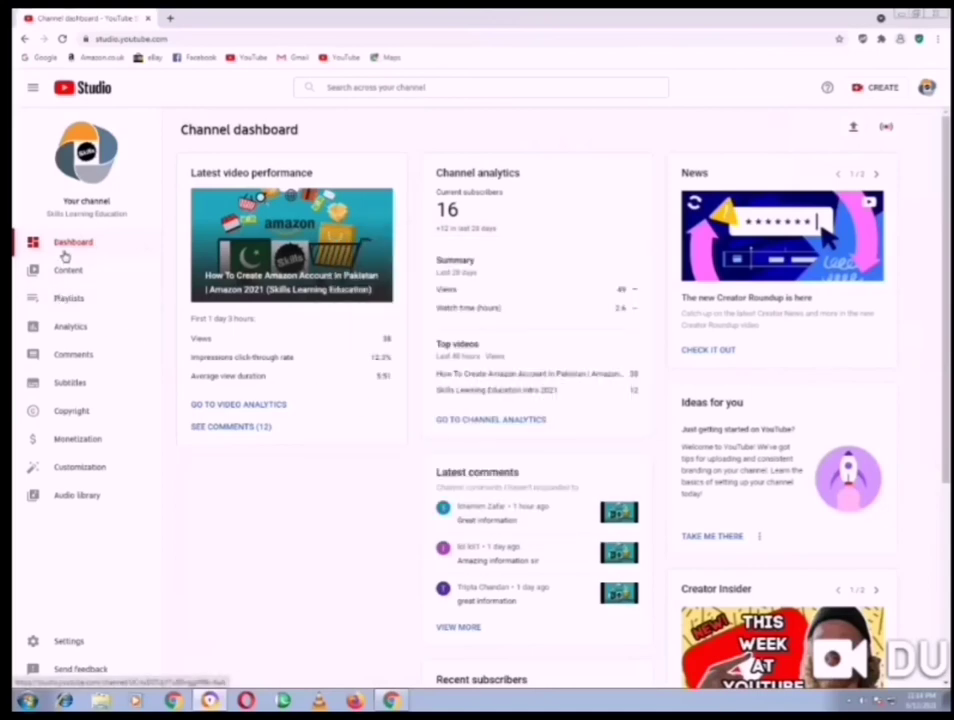
Open Channel content and check Hand Fight #Shorts is listed as a Premiere for Jun 12, 2021
left_click(77, 281)
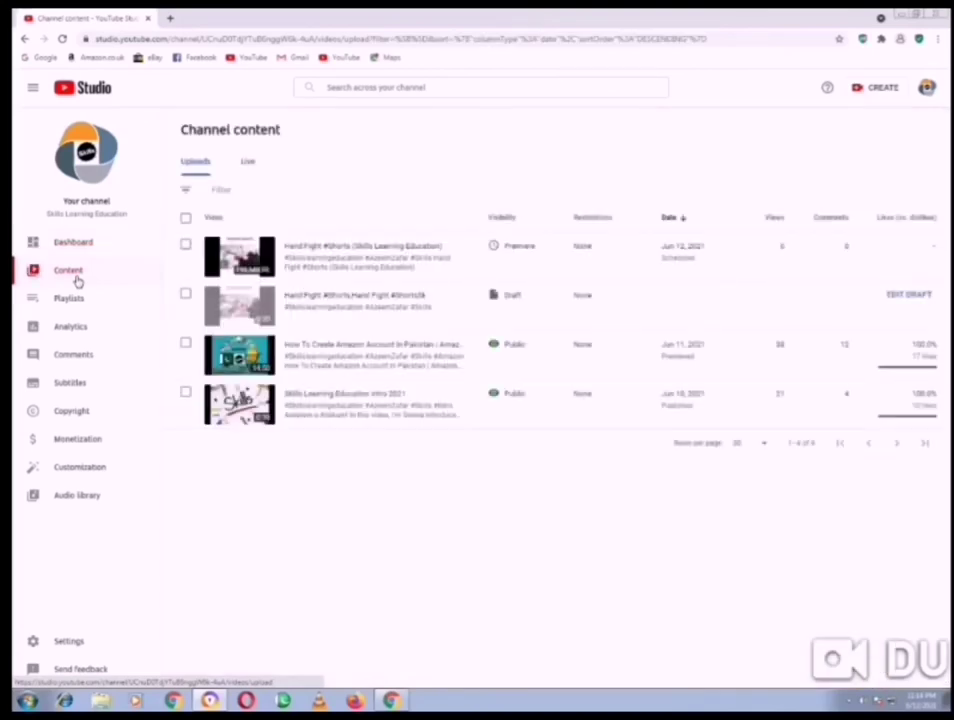
mouse_move(300, 245)
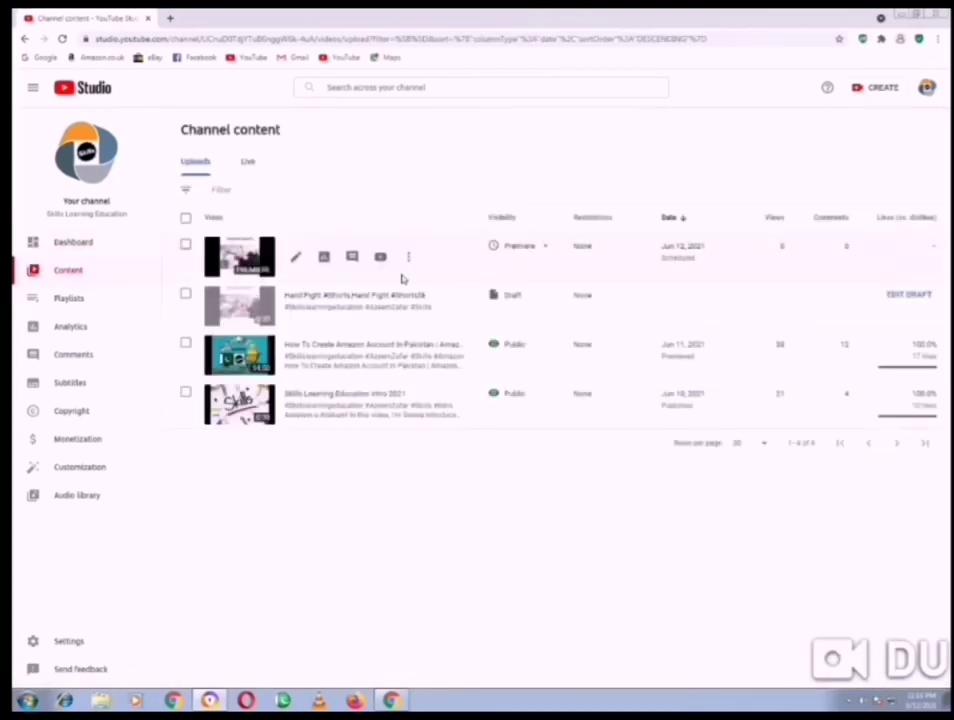
mouse_move(542, 252)
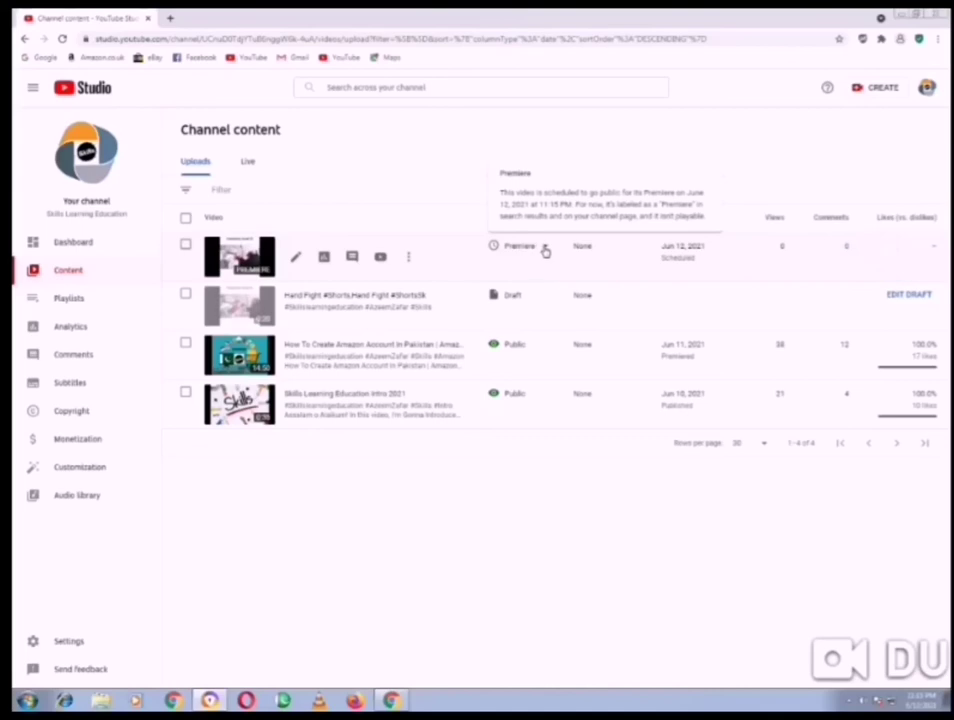